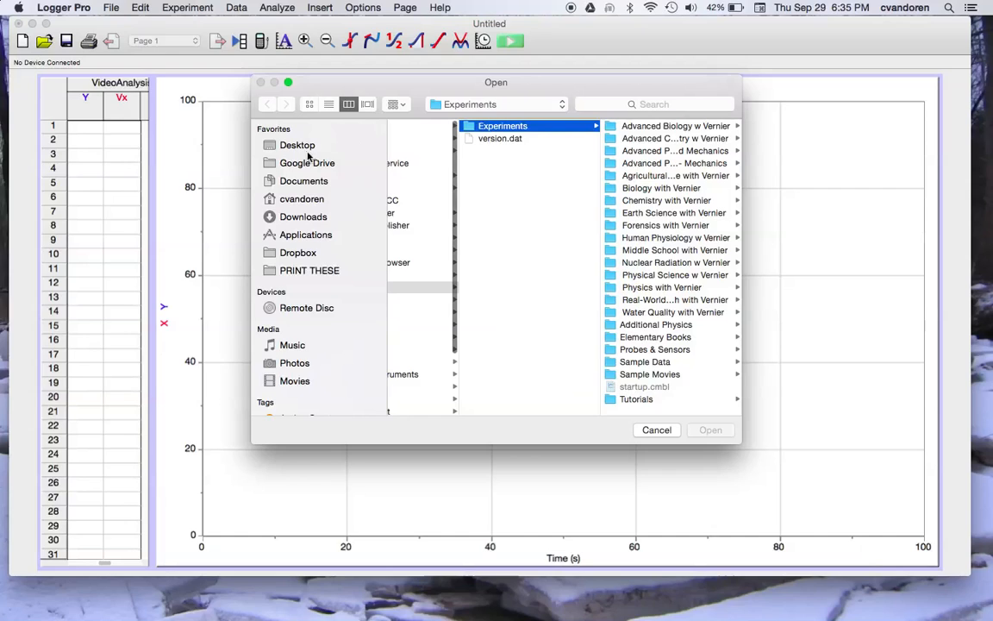
- Insert the movie SAM_0758.MP4 from the Desktop folder
click(294, 144)
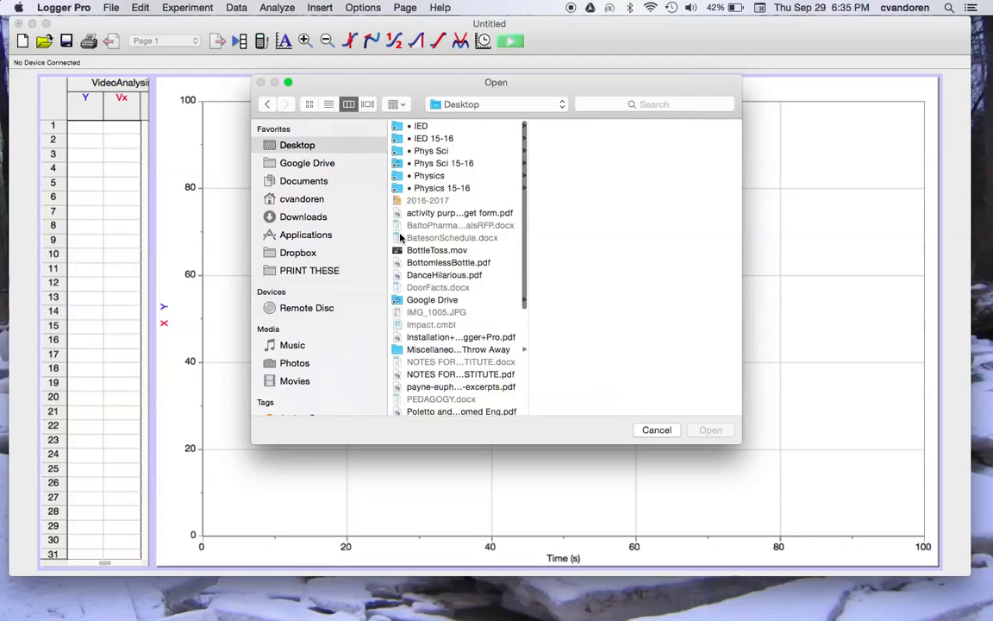
scroll(379, 284, down, 5)
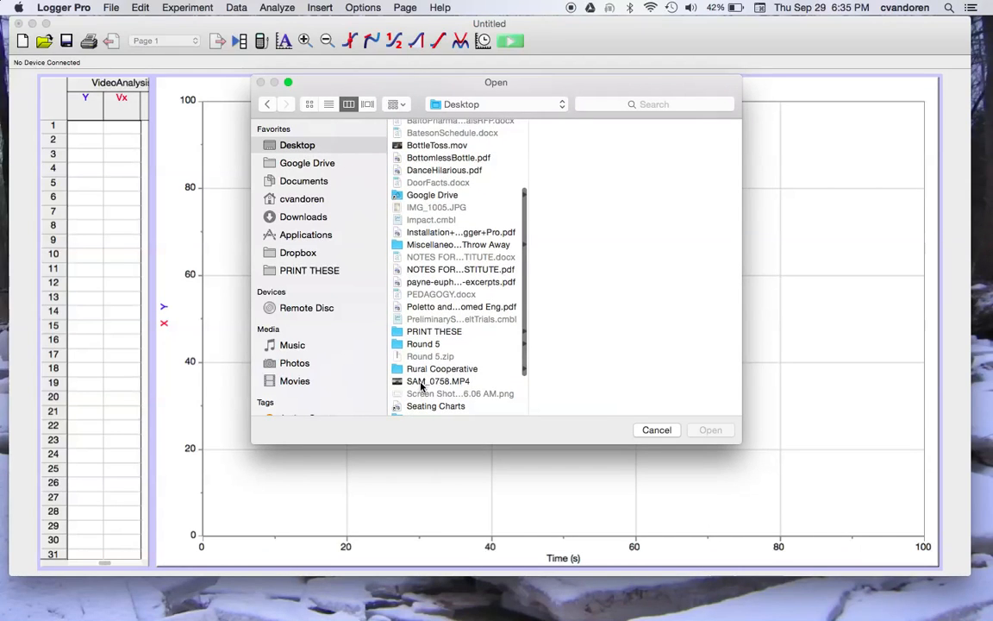
click(421, 382)
double_click(421, 382)
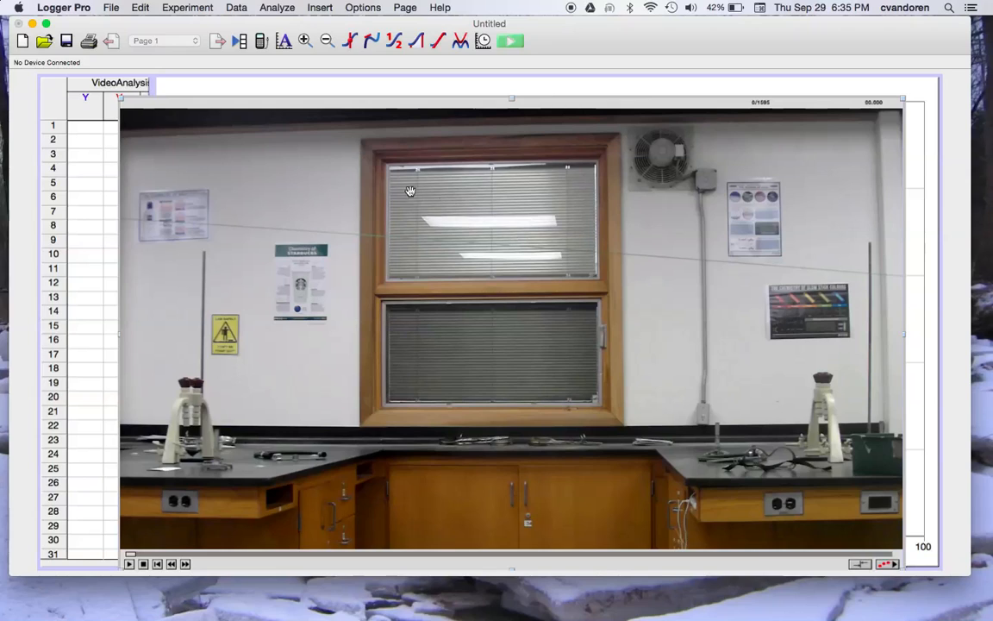
- Set the movie options to advance the movie 2 frames after adding a new point
double_click(365, 170)
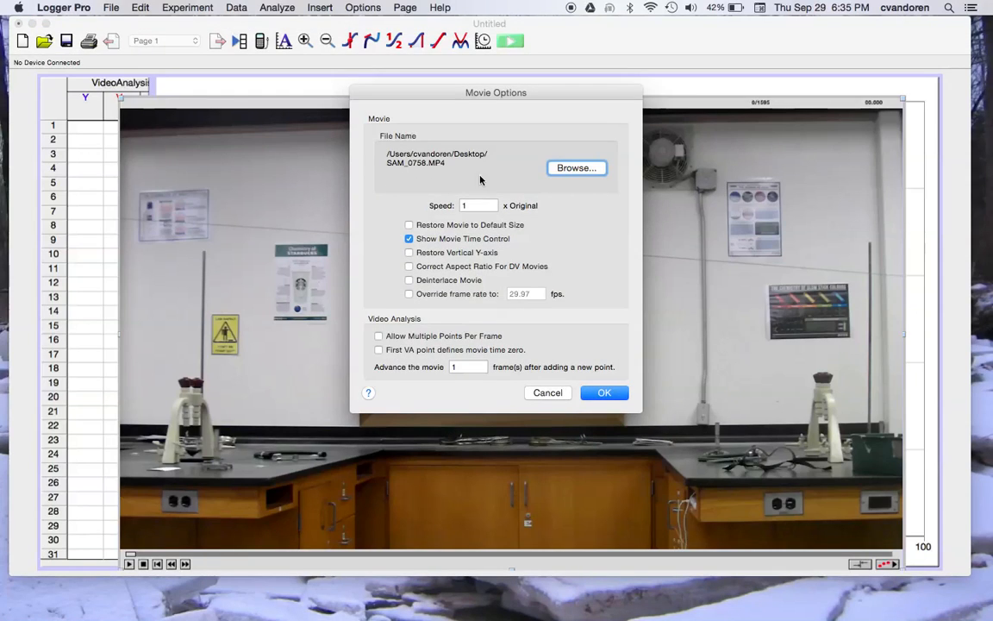
double_click(464, 368)
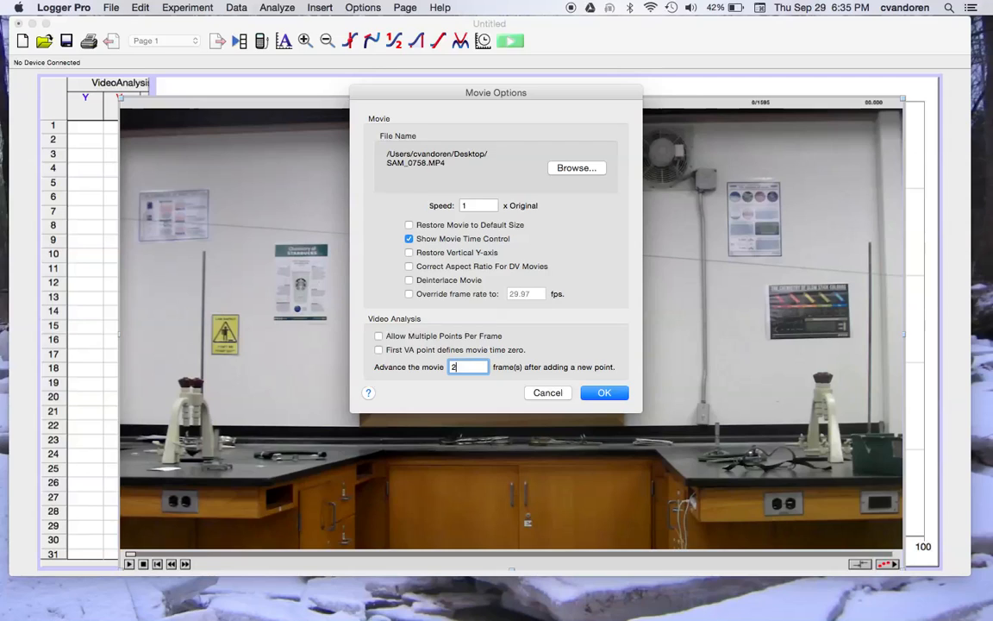
click(601, 393)
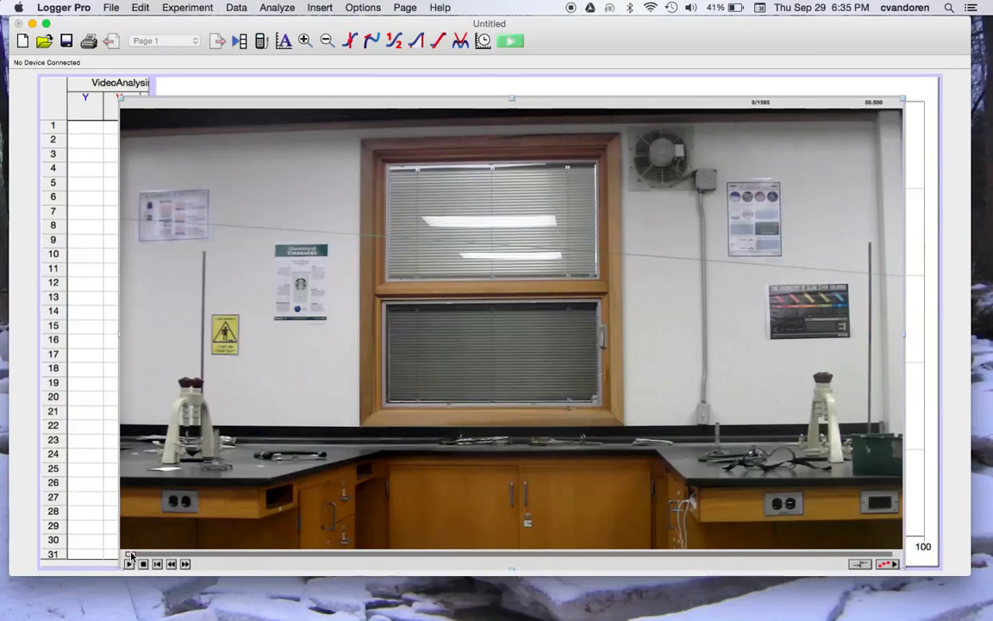
- Move the movie to frame 611, where the cart starts its run along the string
drag(130, 556, 429, 557)
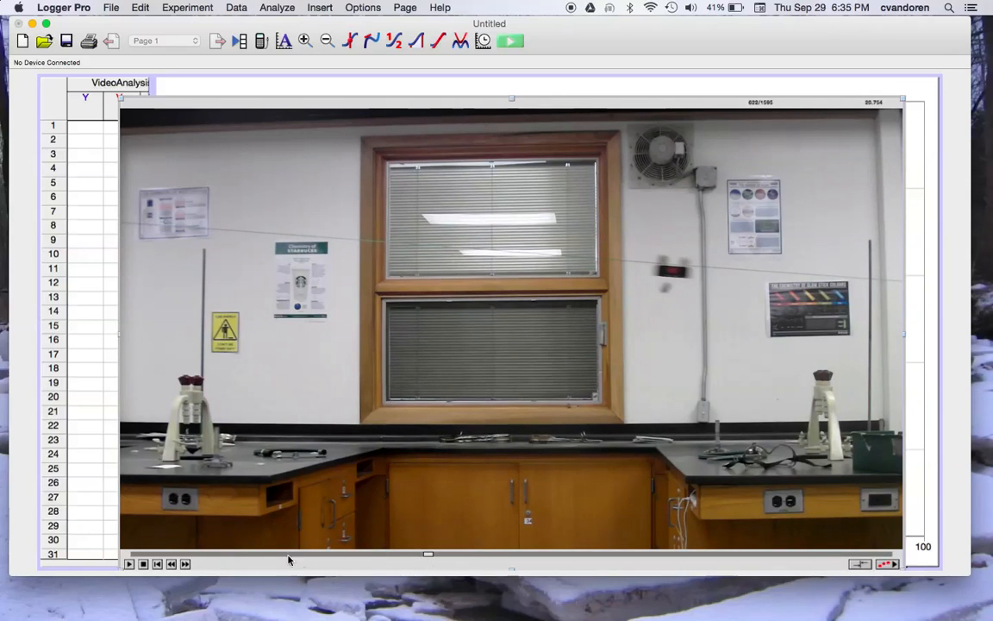
click(172, 564)
click(171, 563)
click(172, 564)
click(171, 564)
click(171, 564)
click(172, 564)
click(171, 563)
click(172, 564)
click(172, 564)
click(172, 564)
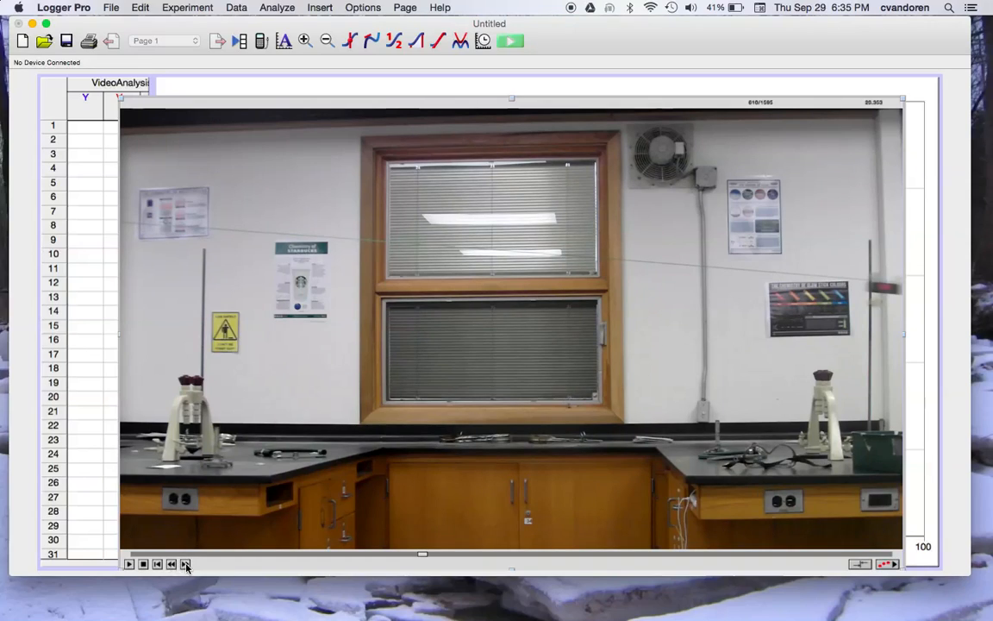
click(185, 564)
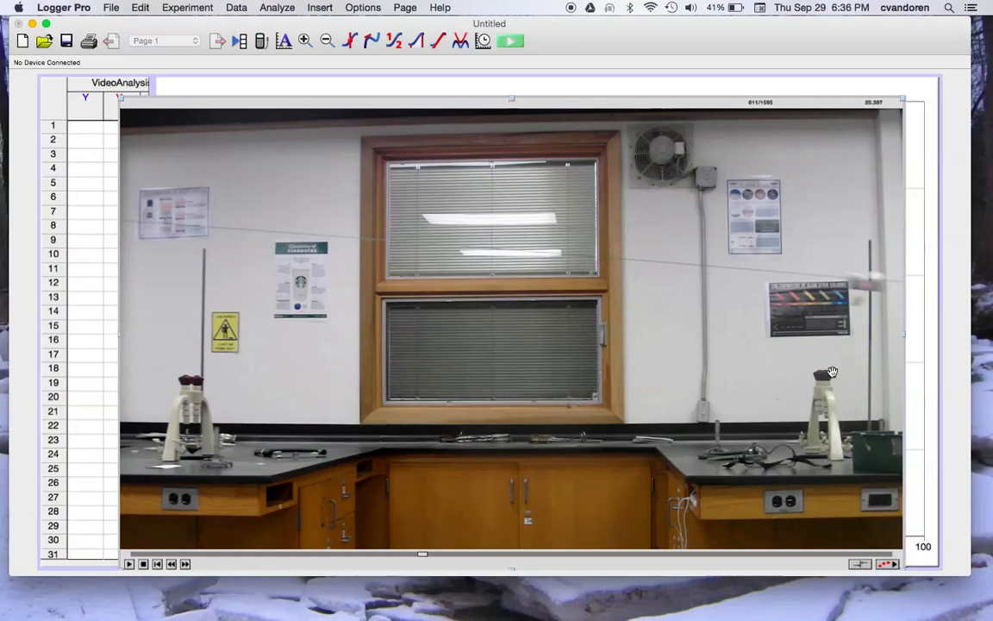
- Enable video analysis and mark the cart's position at seven successive points, from frame 611 through frame 623
click(889, 564)
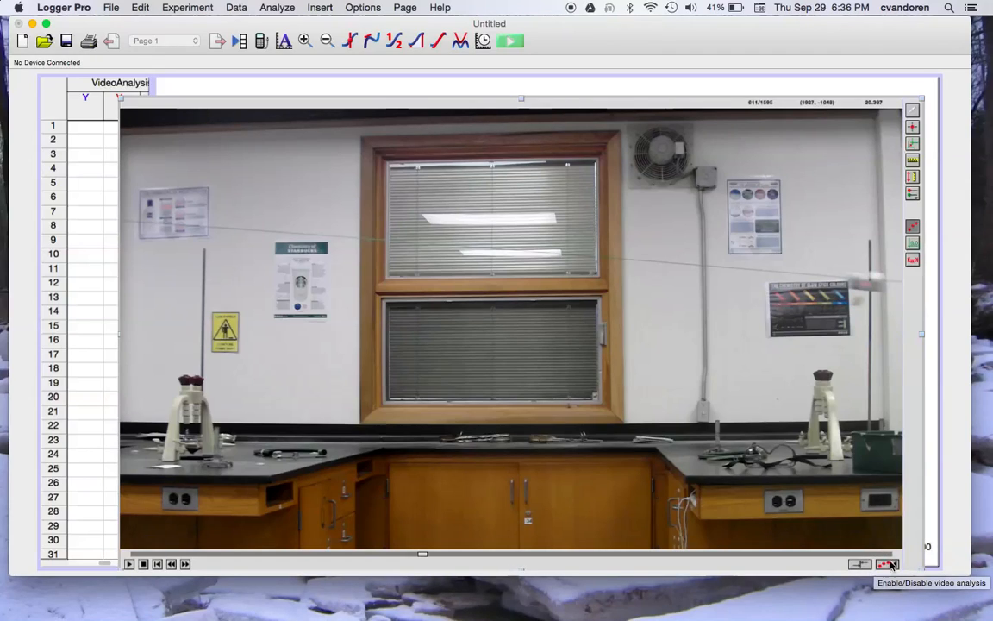
click(912, 127)
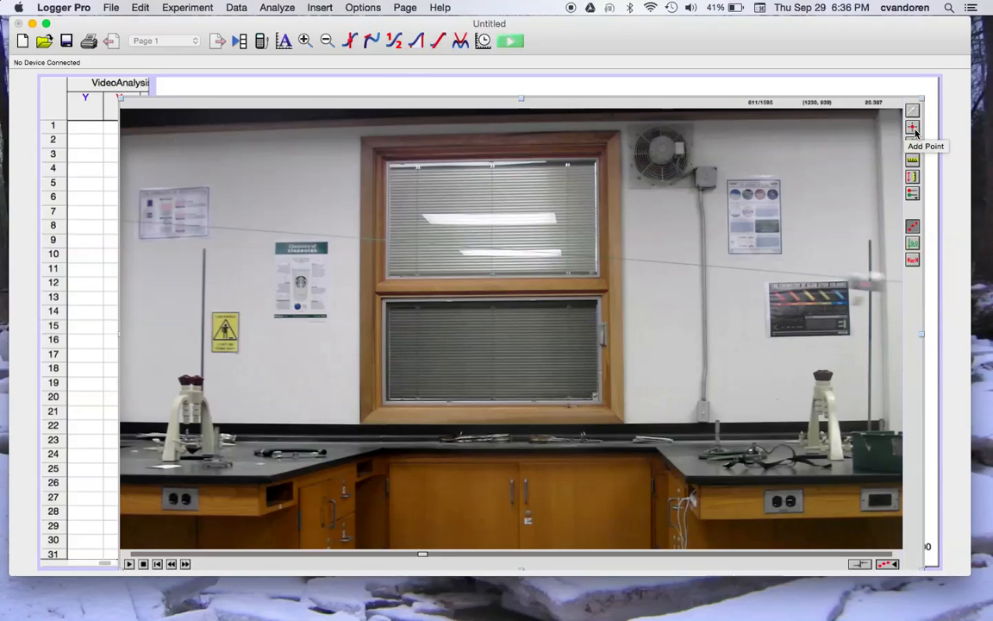
click(867, 283)
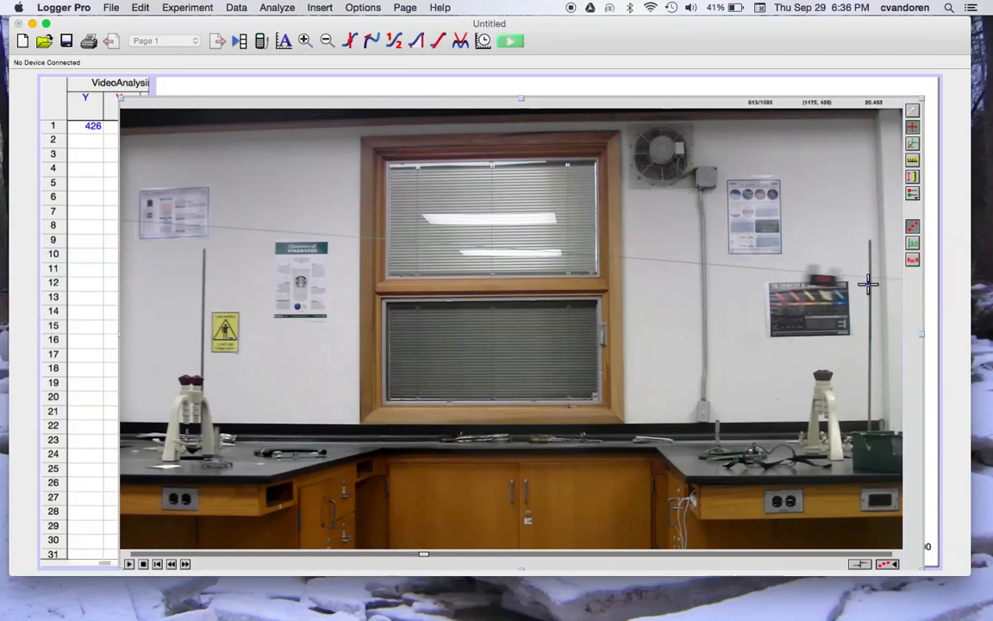
click(823, 278)
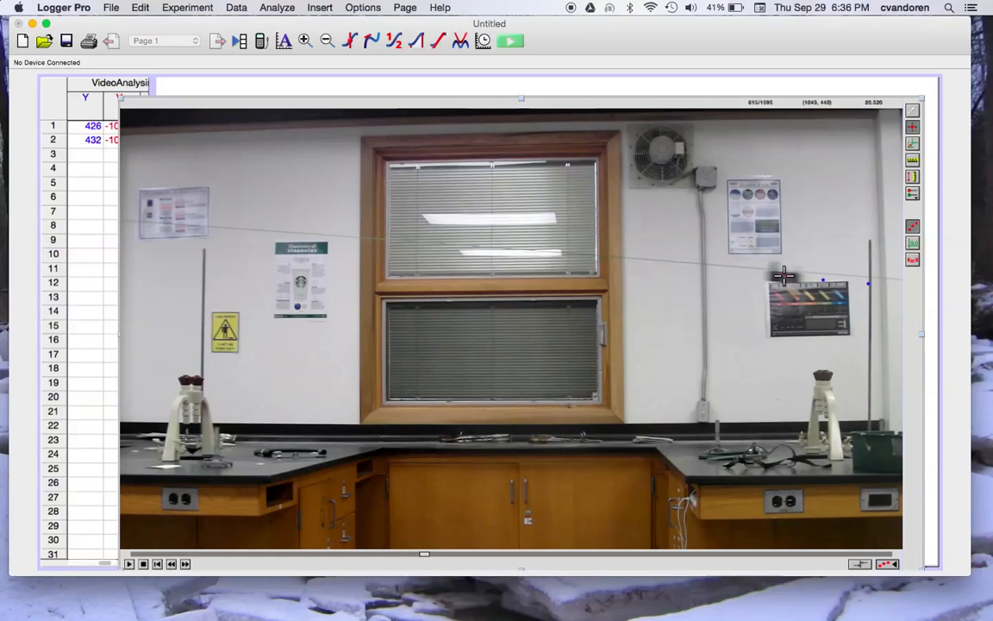
click(784, 275)
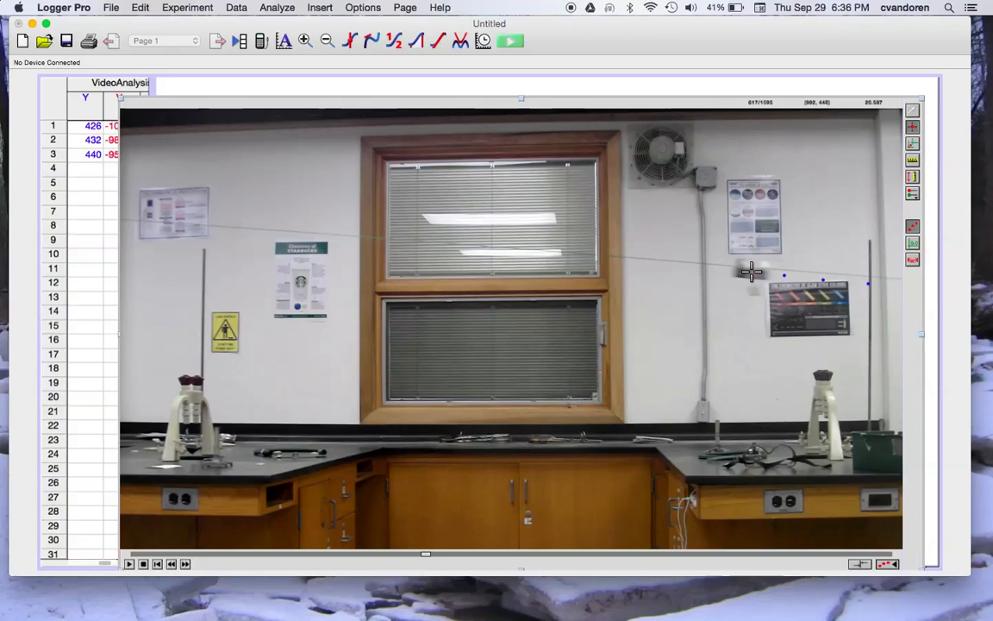
click(752, 273)
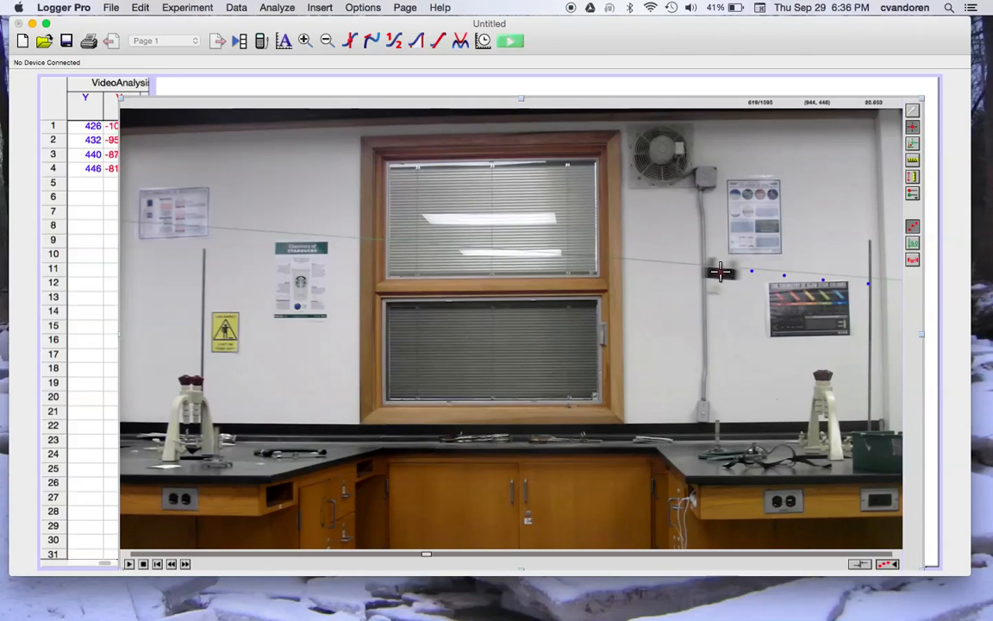
click(721, 272)
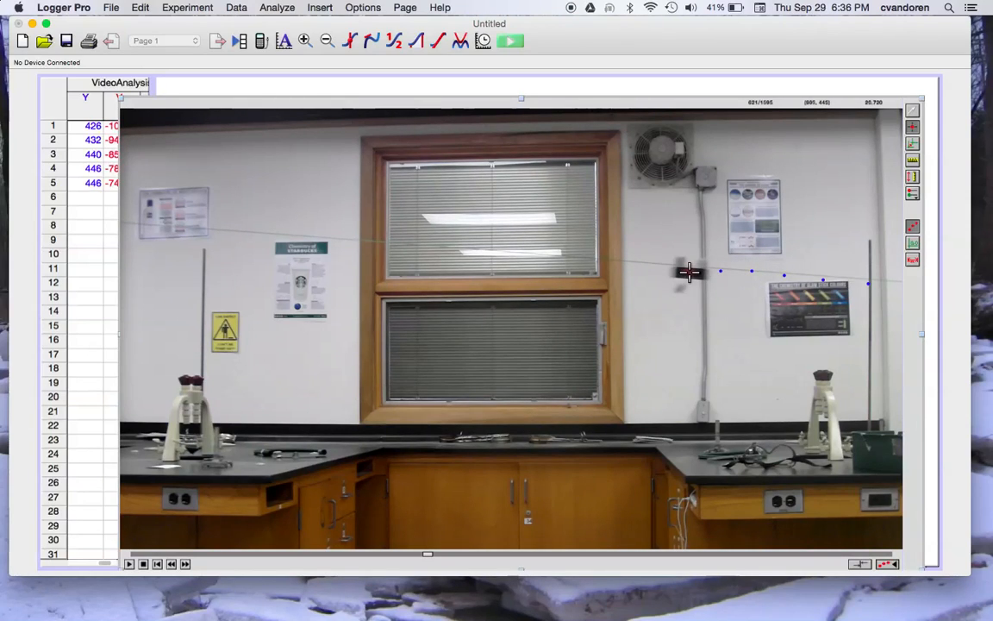
click(688, 273)
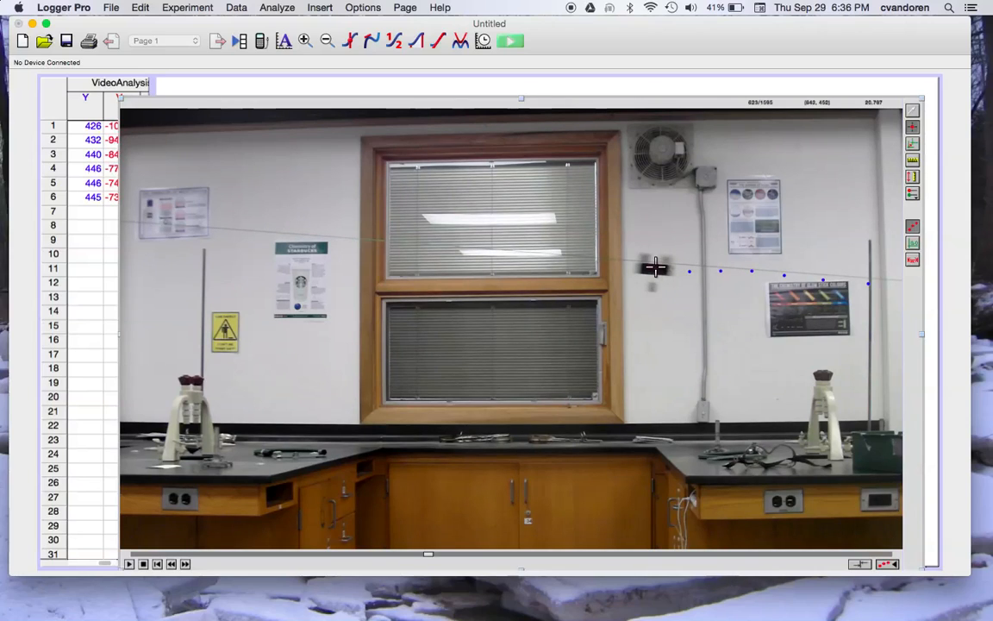
click(656, 267)
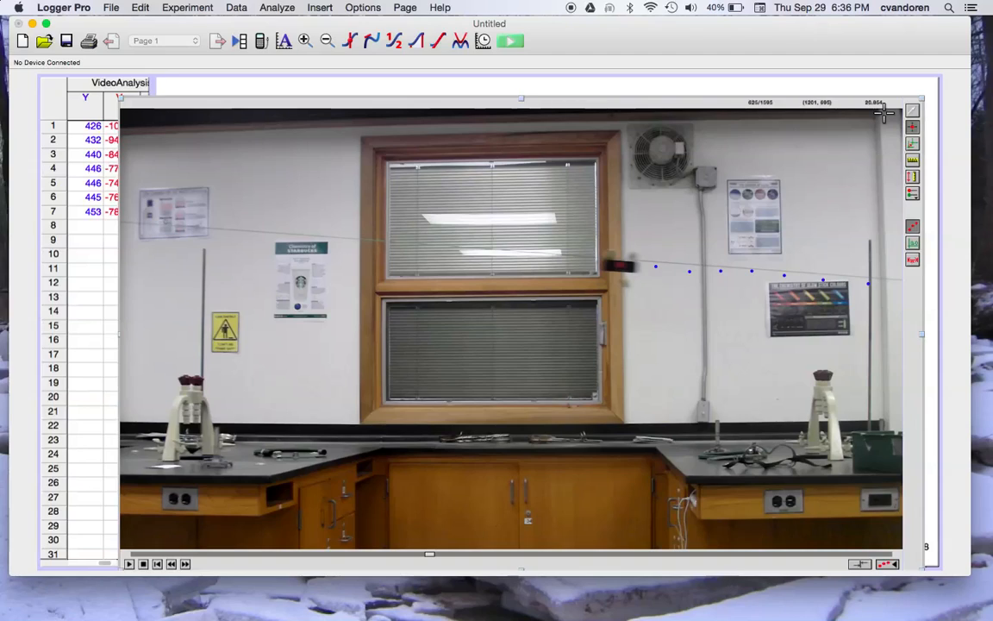
click(916, 112)
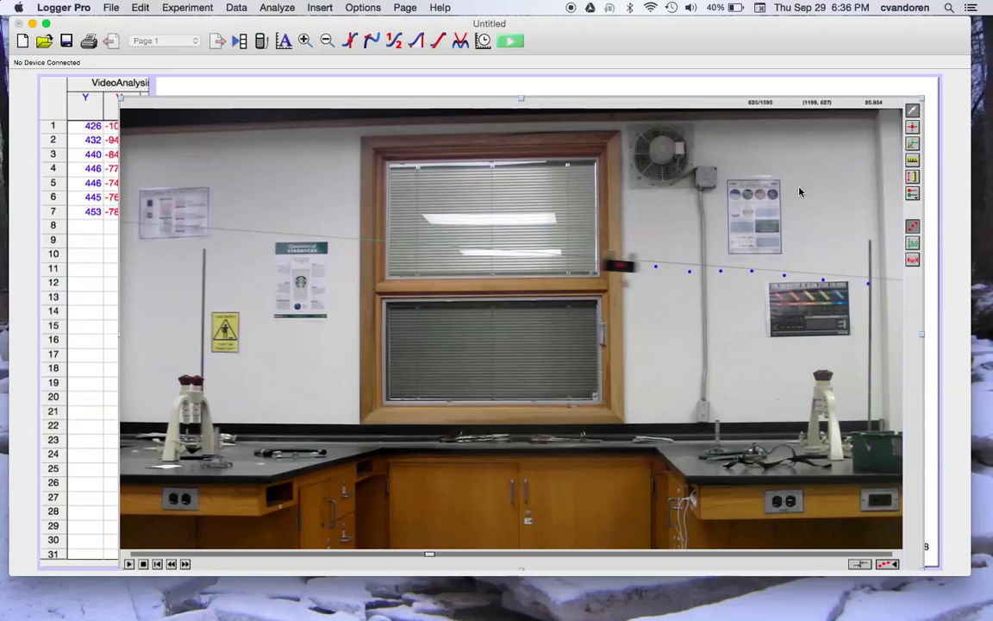
- Move the movie to frame 668, where the cart is near the upper end of the string
drag(429, 554, 441, 556)
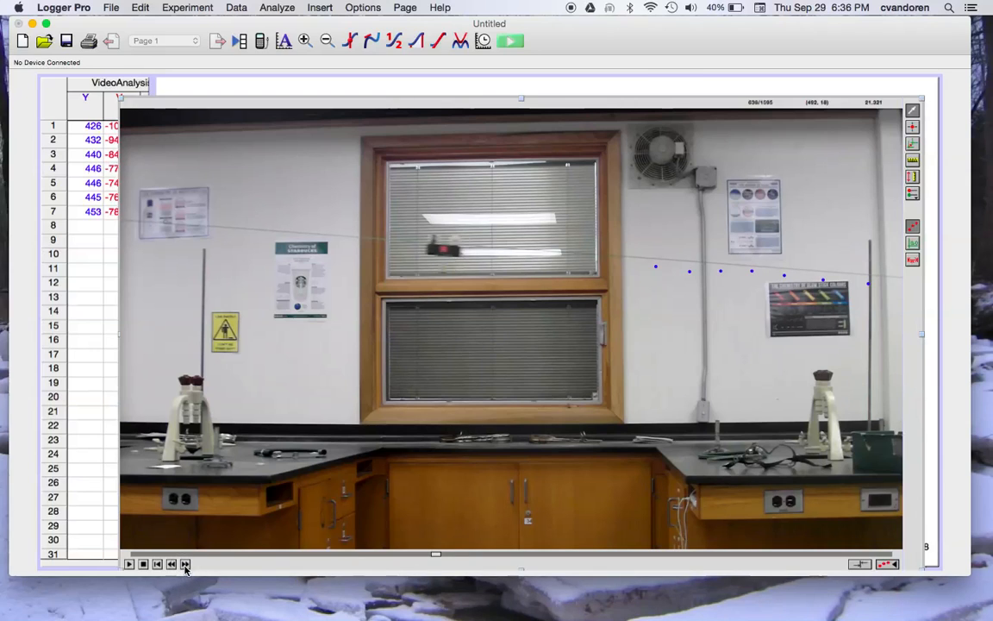
click(186, 564)
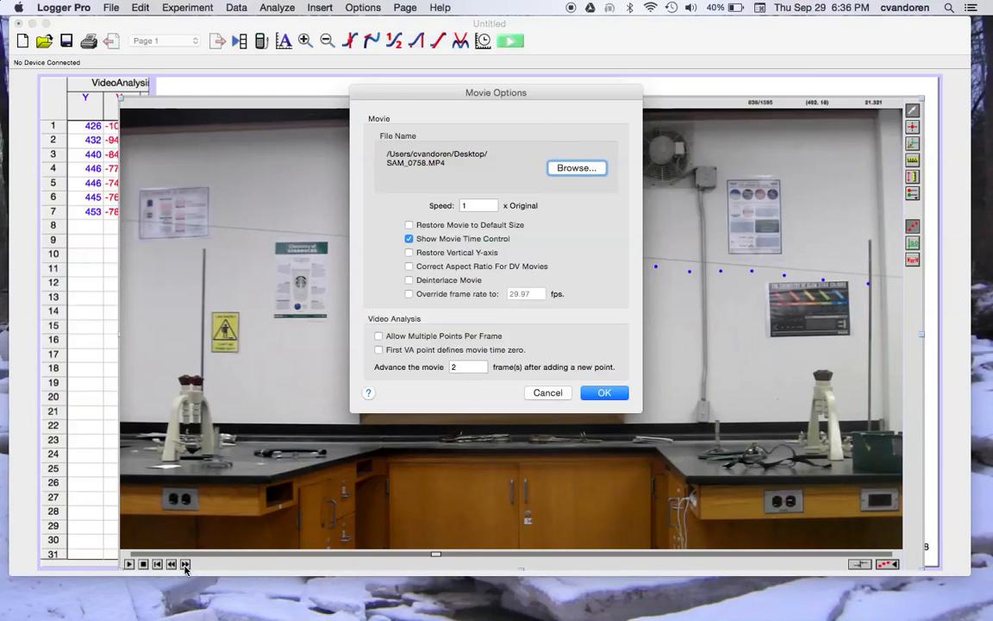
click(547, 393)
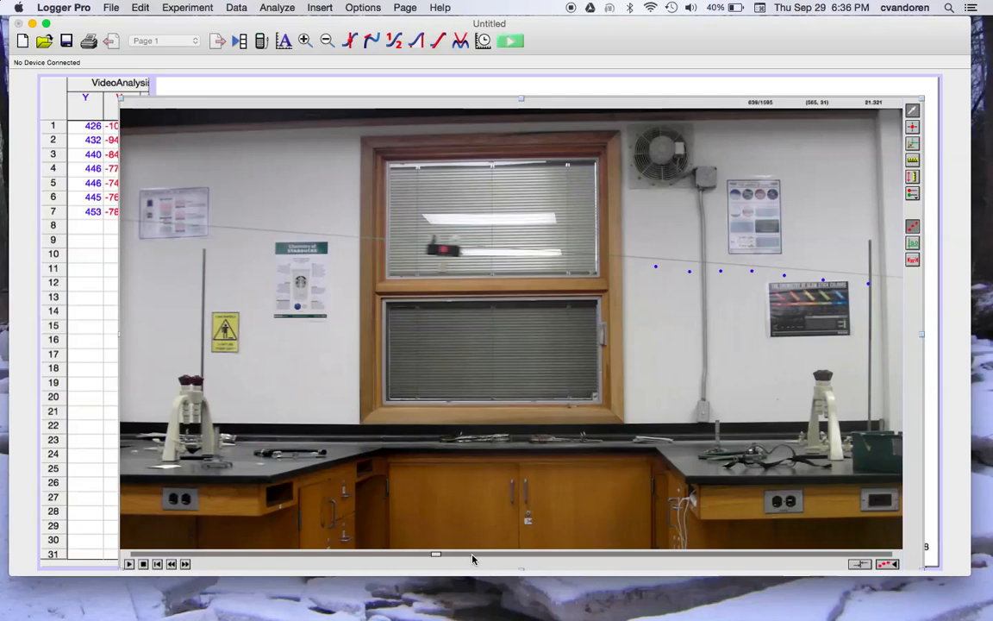
click(472, 556)
click(491, 556)
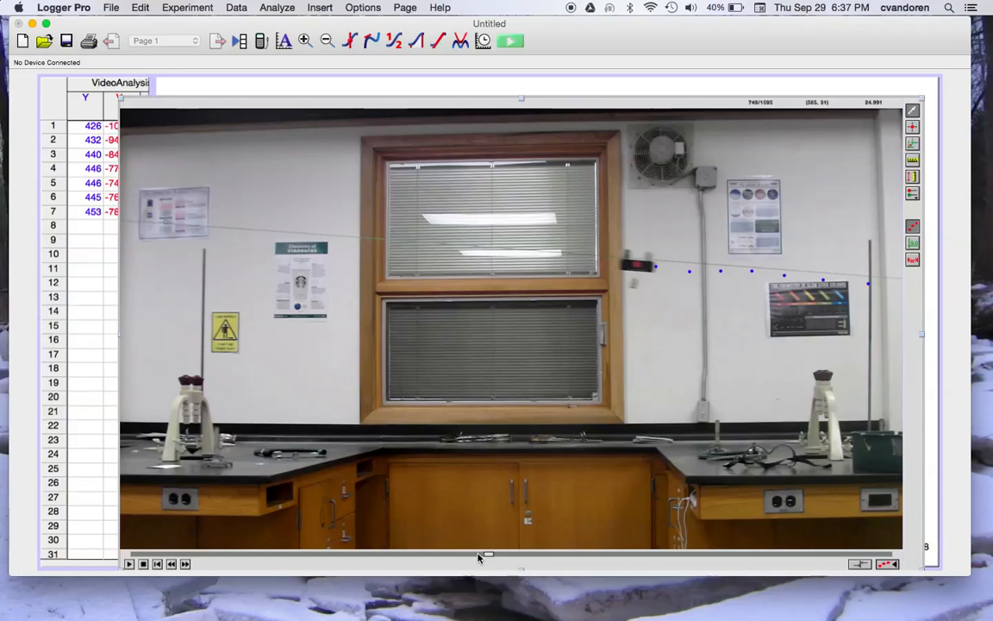
click(478, 556)
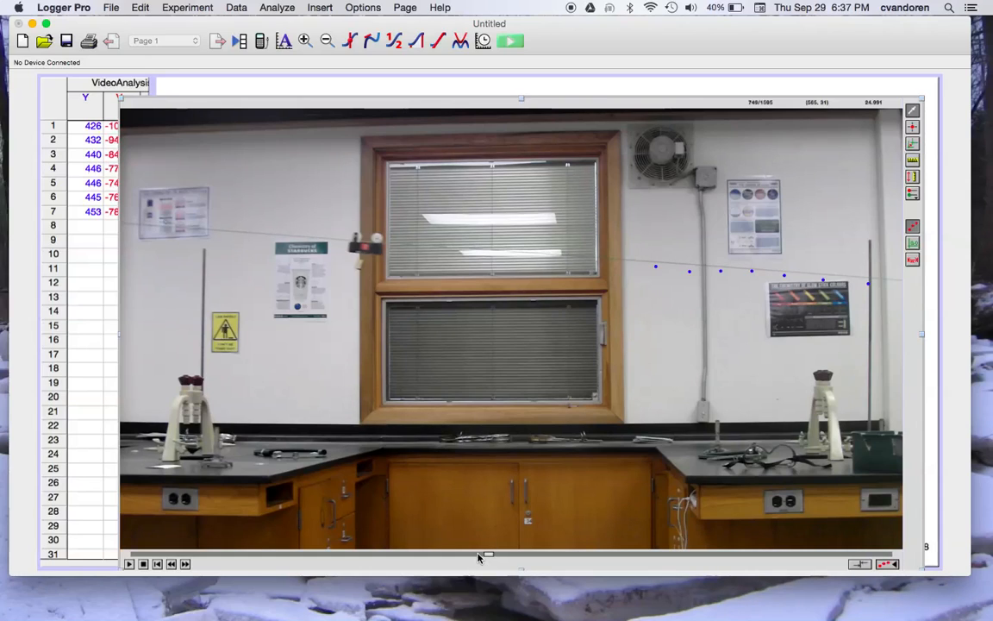
click(185, 563)
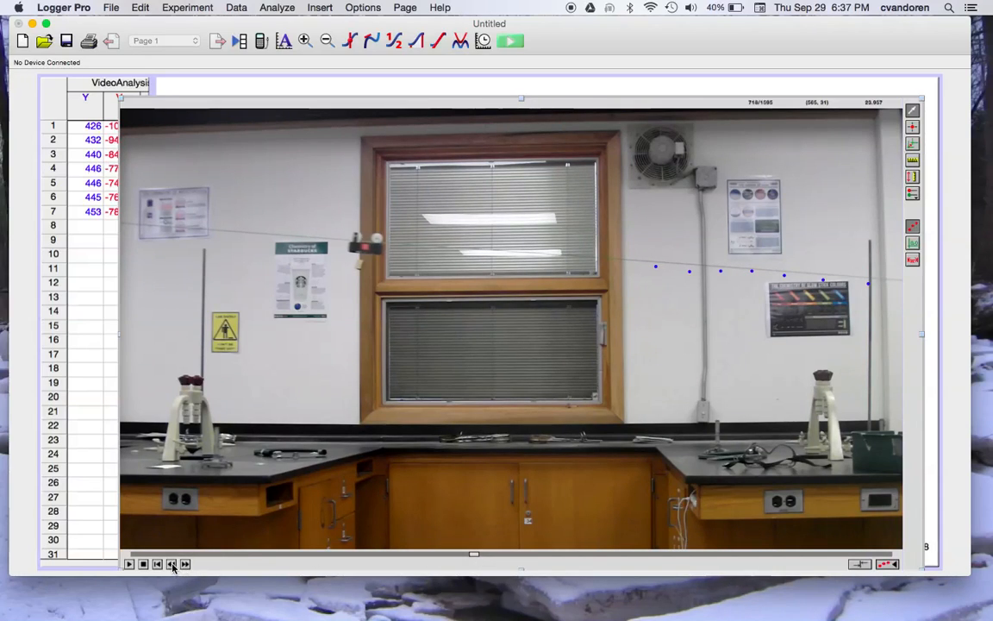
click(172, 564)
click(171, 564)
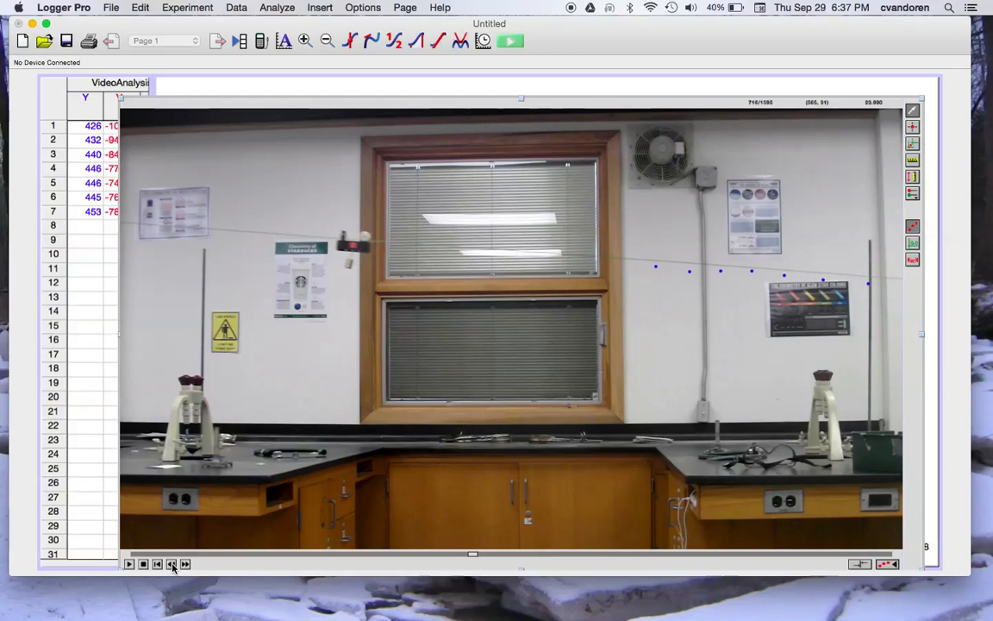
double_click(171, 564)
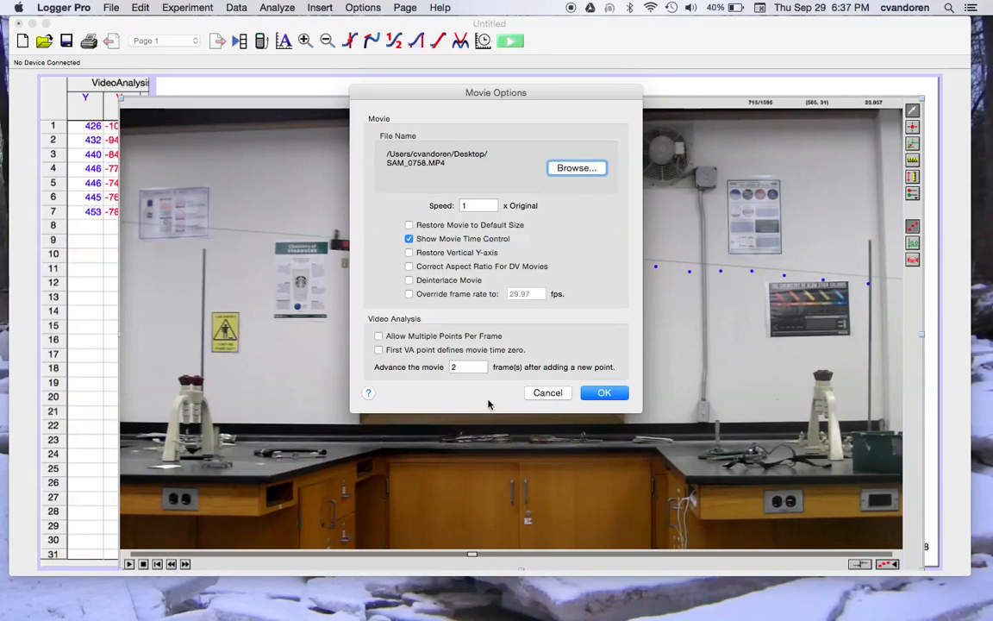
click(548, 393)
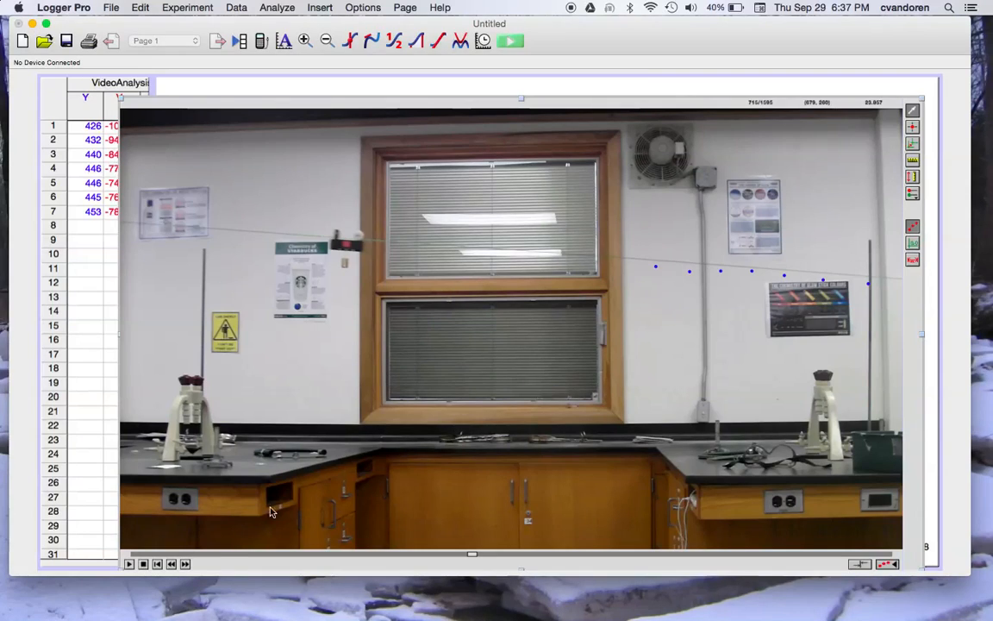
click(171, 564)
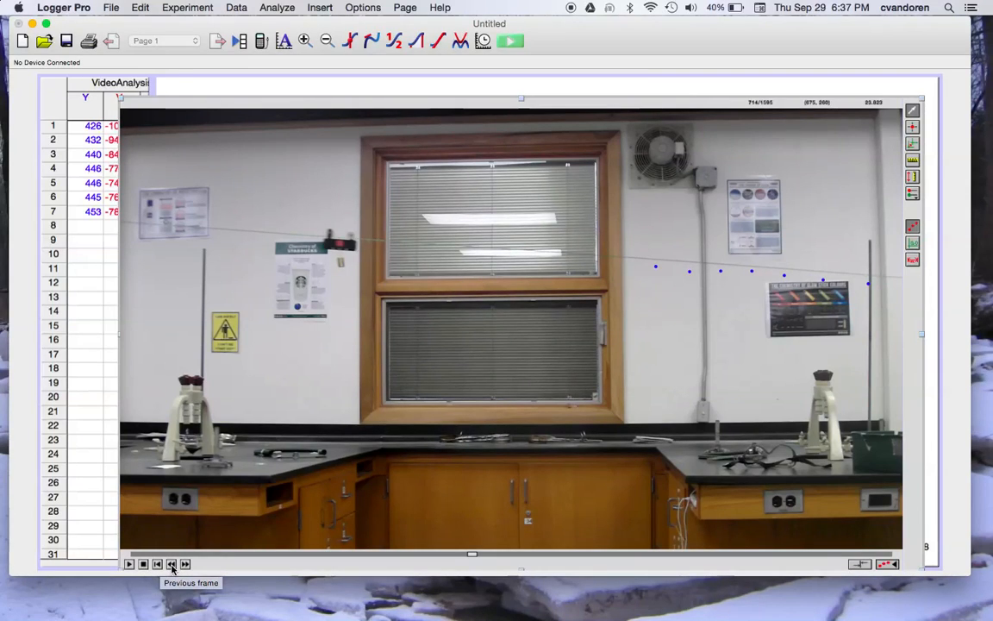
click(171, 564)
click(172, 564)
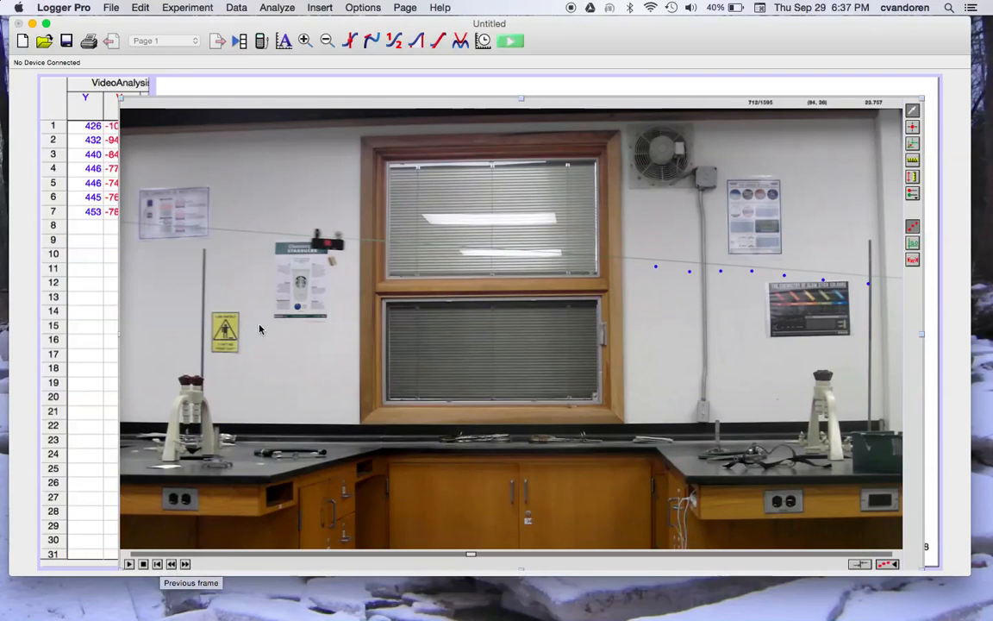
drag(470, 556, 455, 557)
click(170, 565)
click(170, 565)
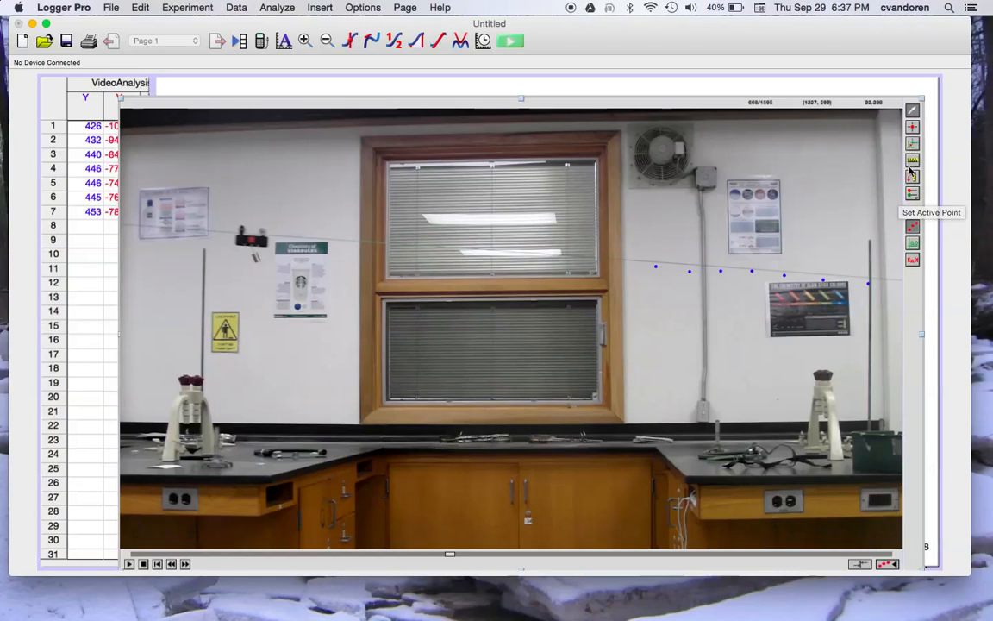
- Add a second point series and mark the cart's position at six successive points, from frame 668 through frame 678
click(911, 195)
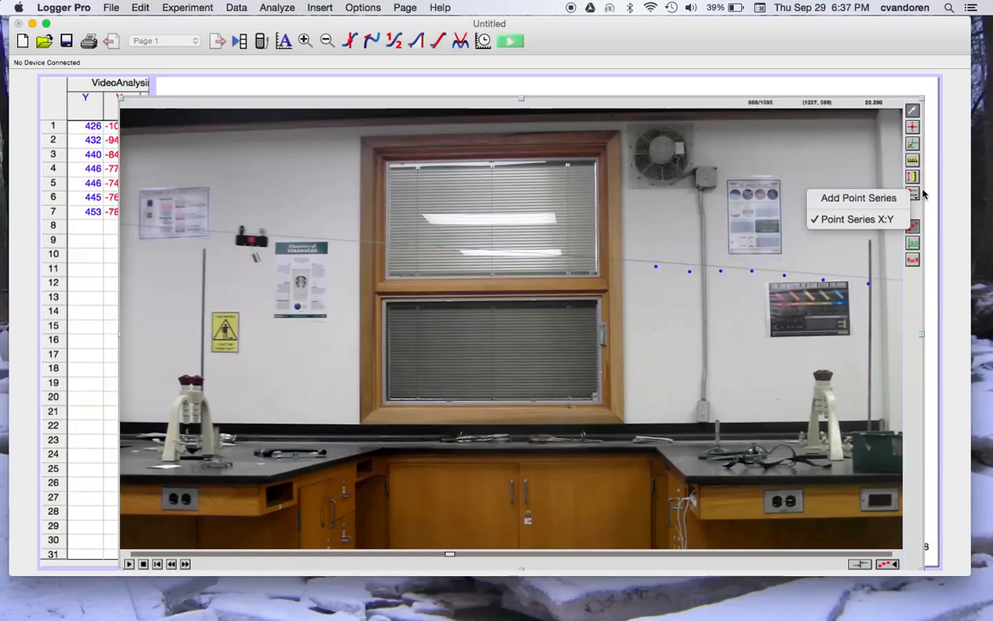
click(881, 199)
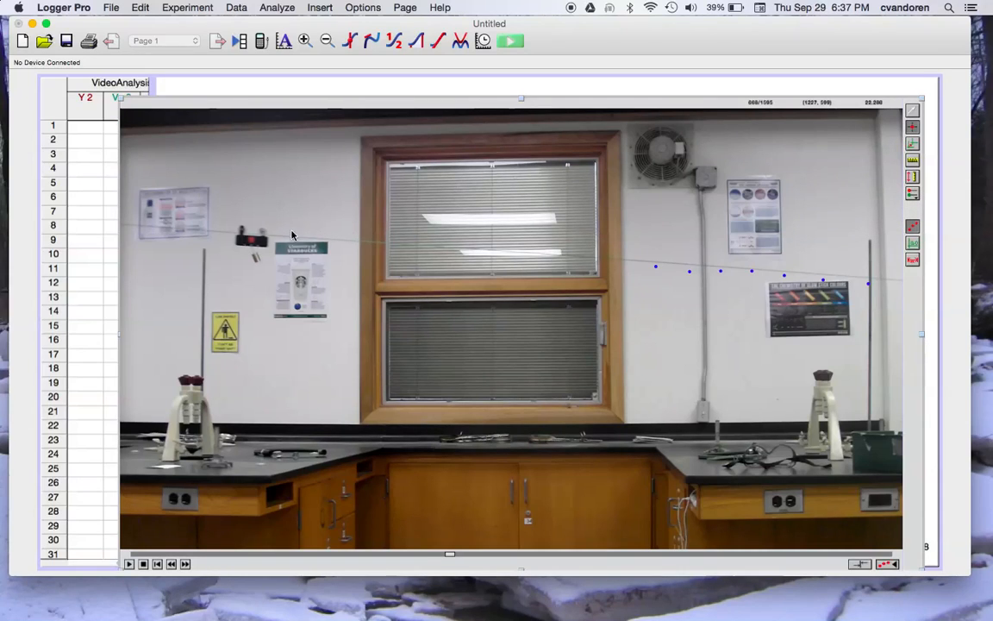
click(910, 131)
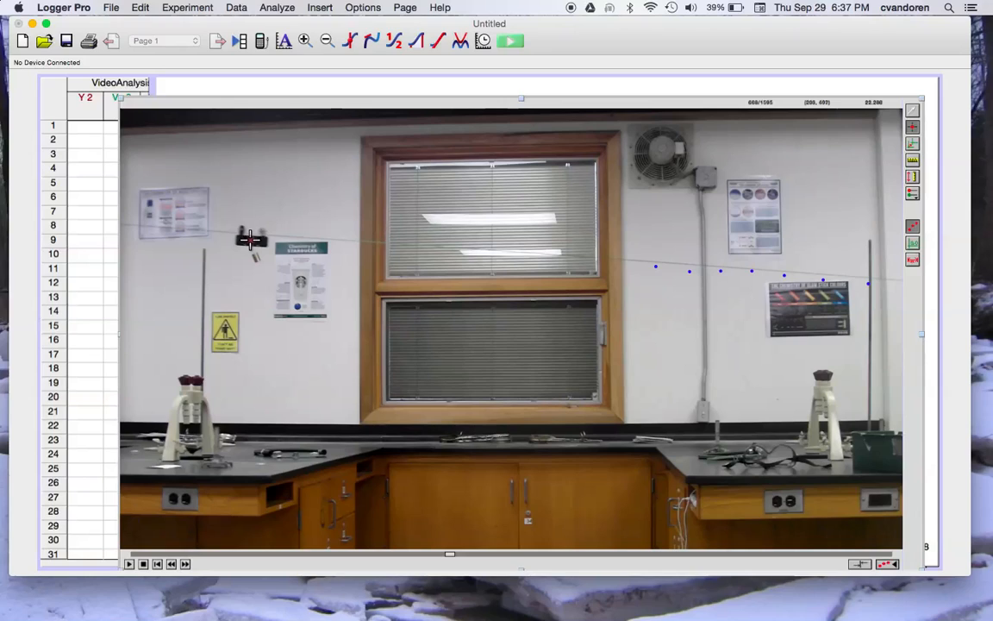
click(250, 239)
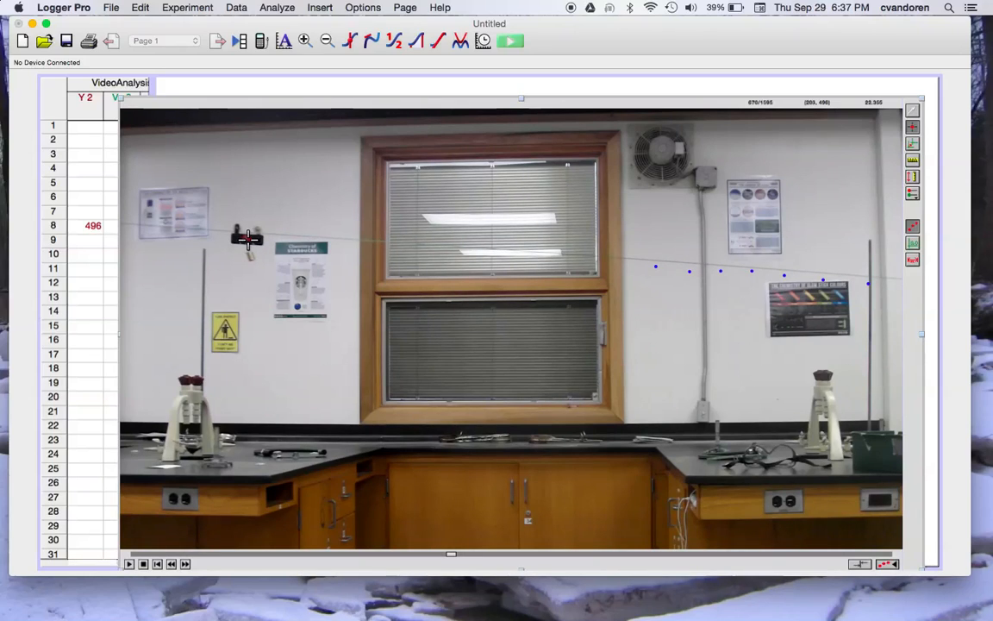
click(246, 238)
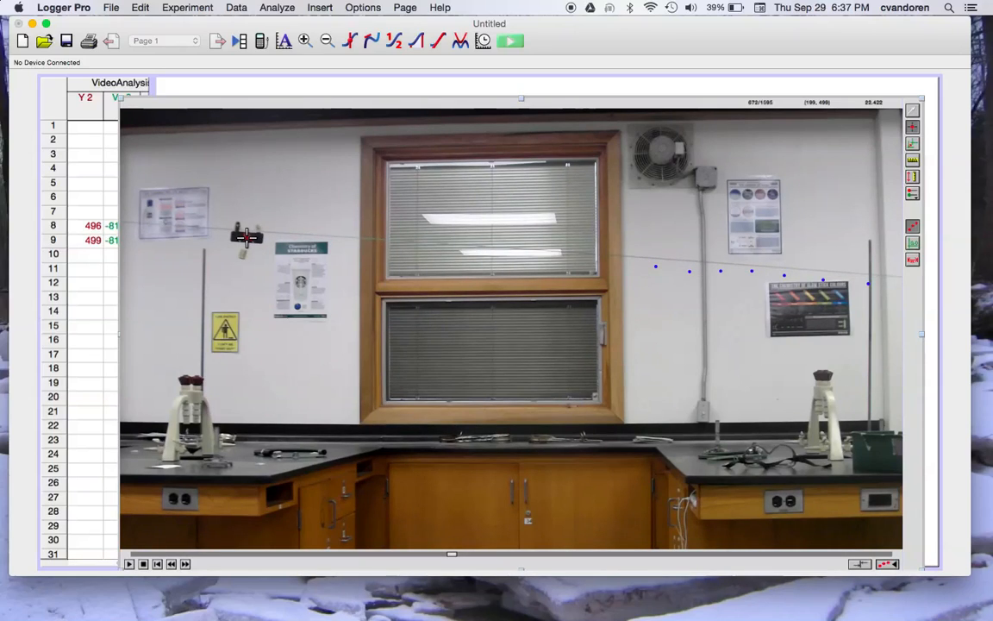
click(246, 236)
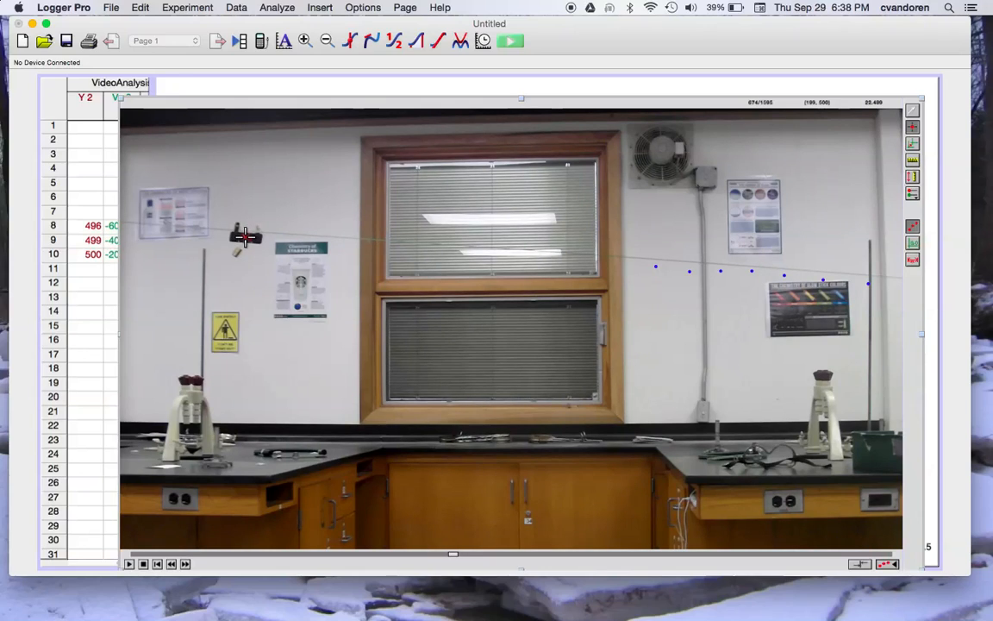
click(242, 236)
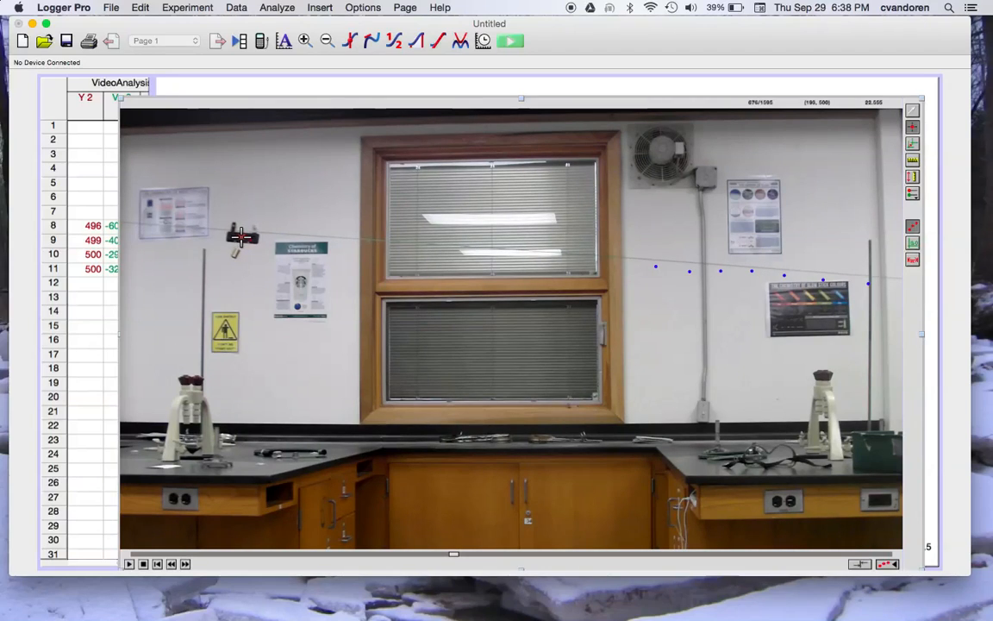
click(237, 237)
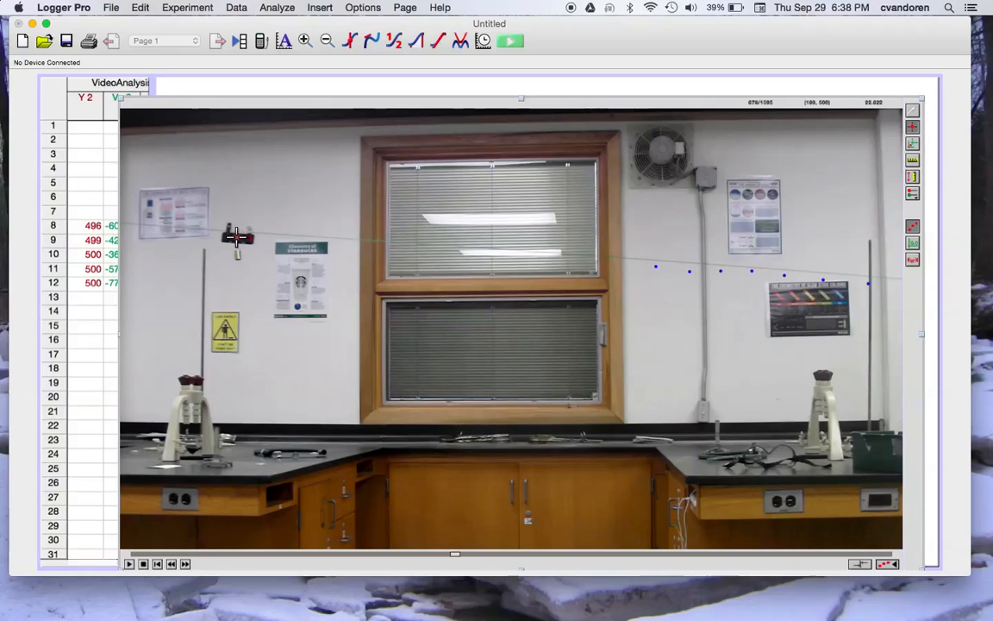
click(237, 236)
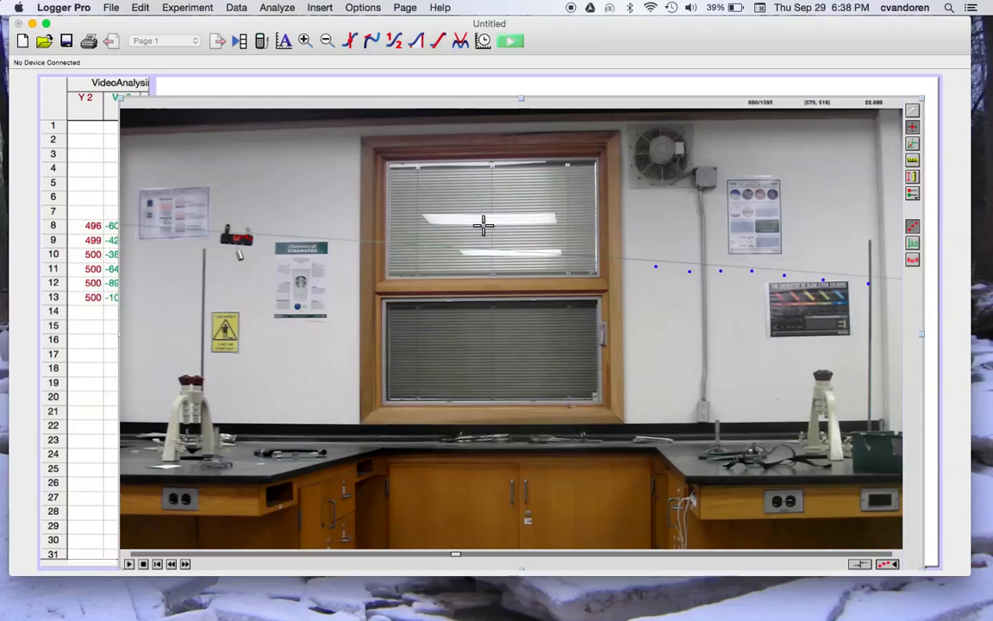
click(912, 112)
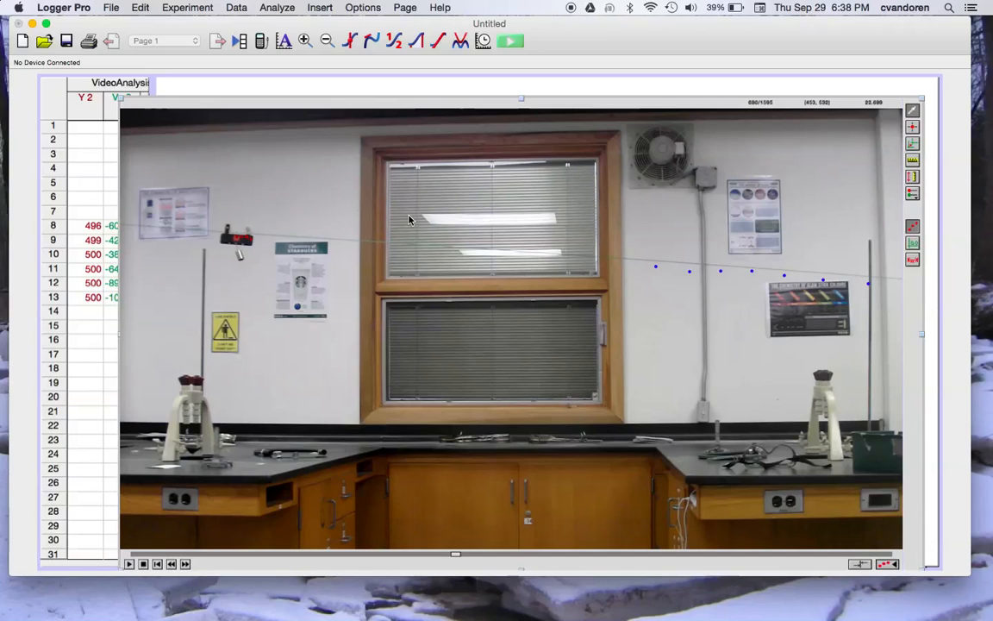
- Place the coordinate origin where the string meets the stand near its lower end, and rotate the axes so the x-axis follows the string
click(912, 145)
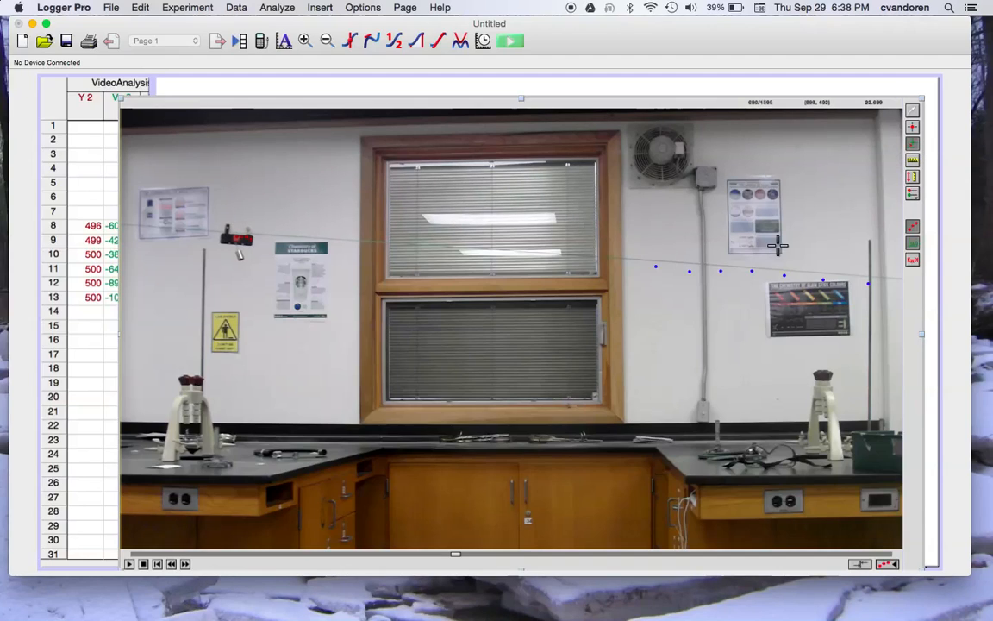
click(870, 277)
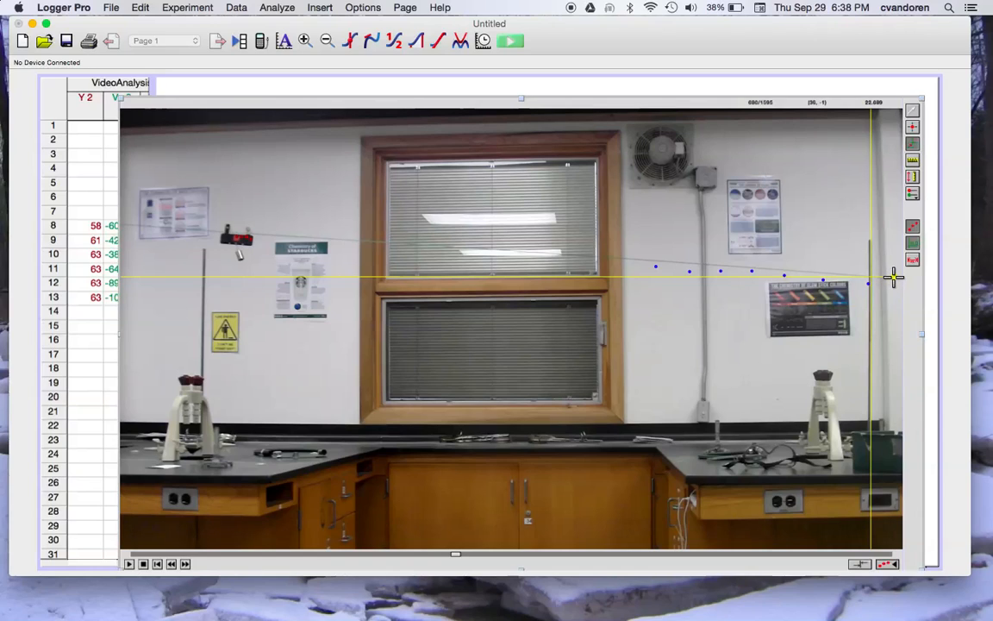
drag(893, 276, 277, 234)
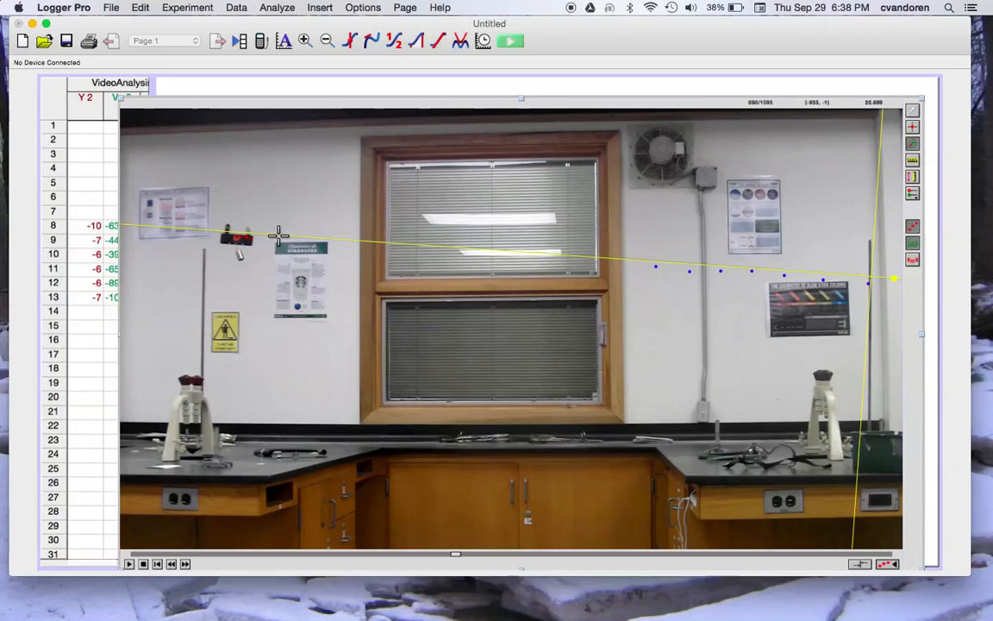
- Set the movie scale by marking the distance between the two vertical rods as 3 m
click(913, 163)
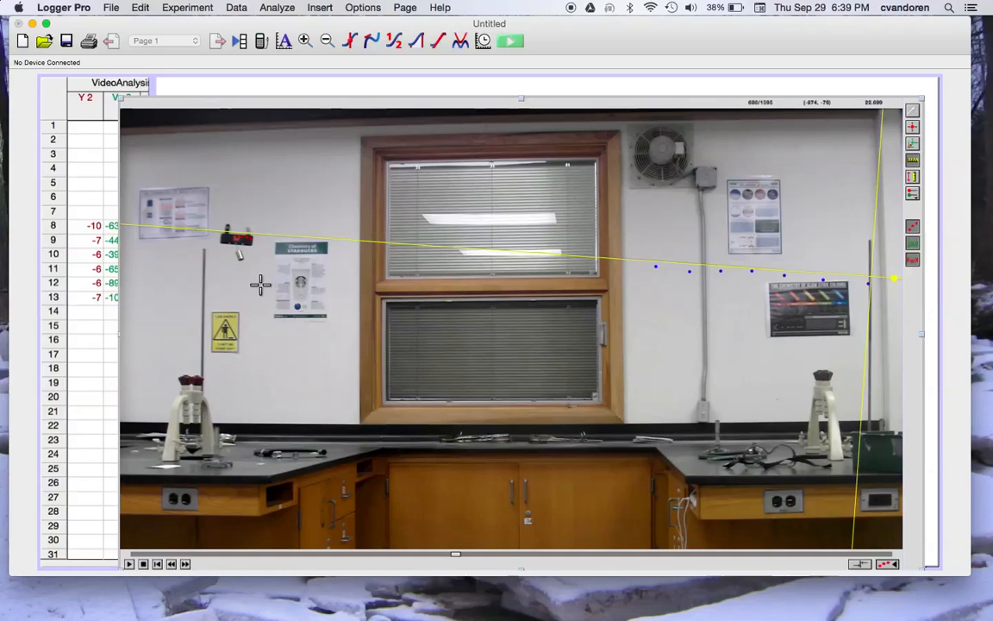
drag(204, 283, 870, 286)
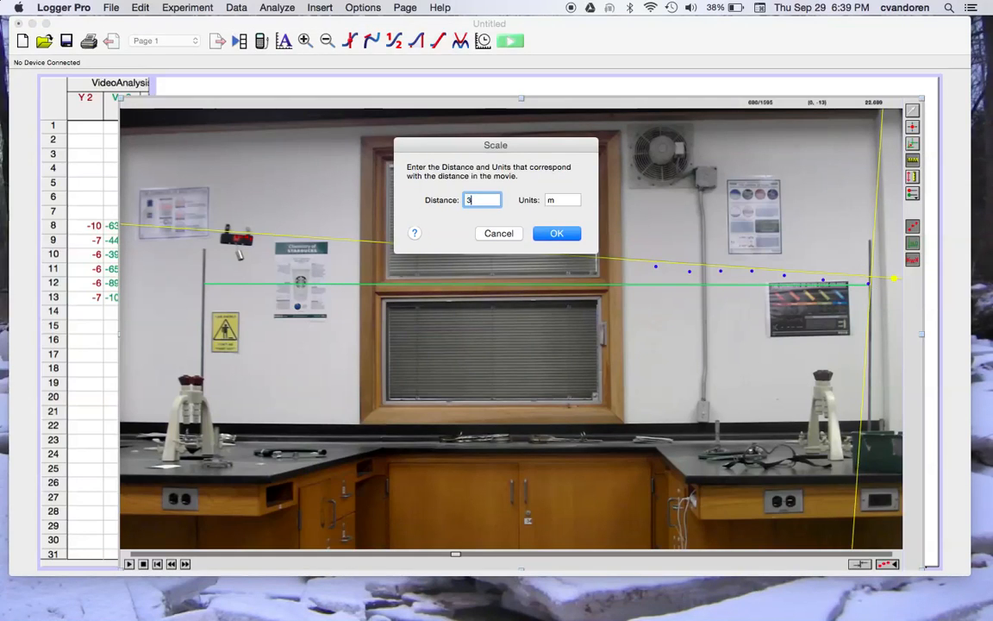
click(556, 233)
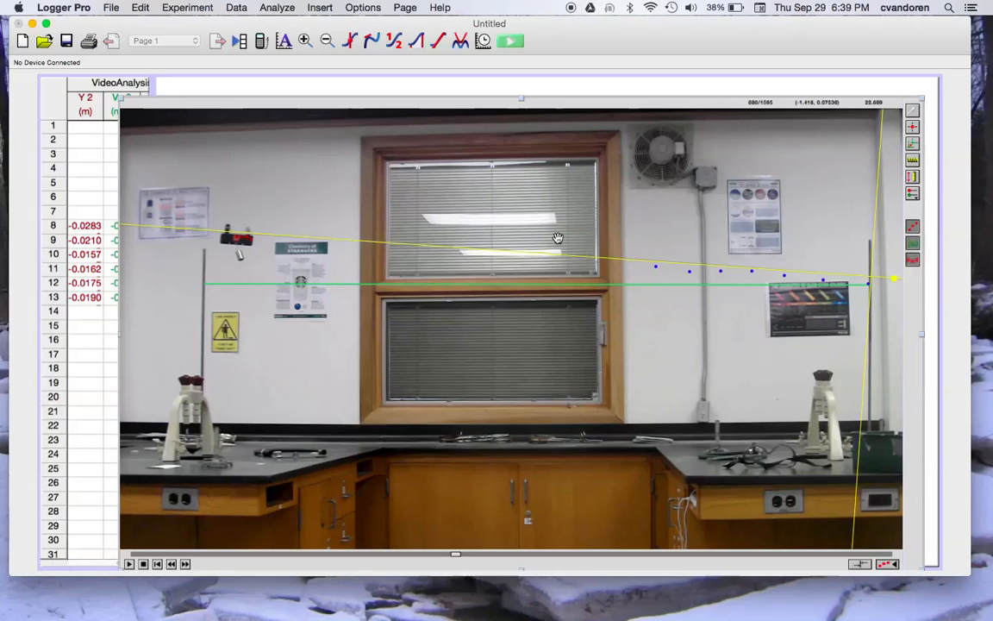
- Auto-arrange the page and remove X 2 and Y 2 from the graph's Y-axis columns, keeping only X and Y plotted
click(404, 8)
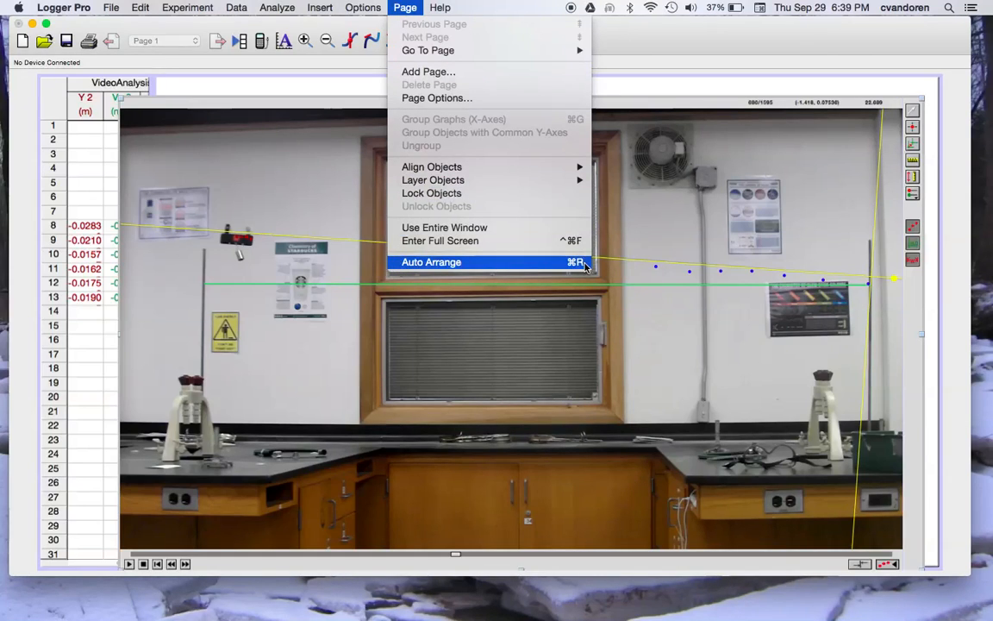
click(525, 264)
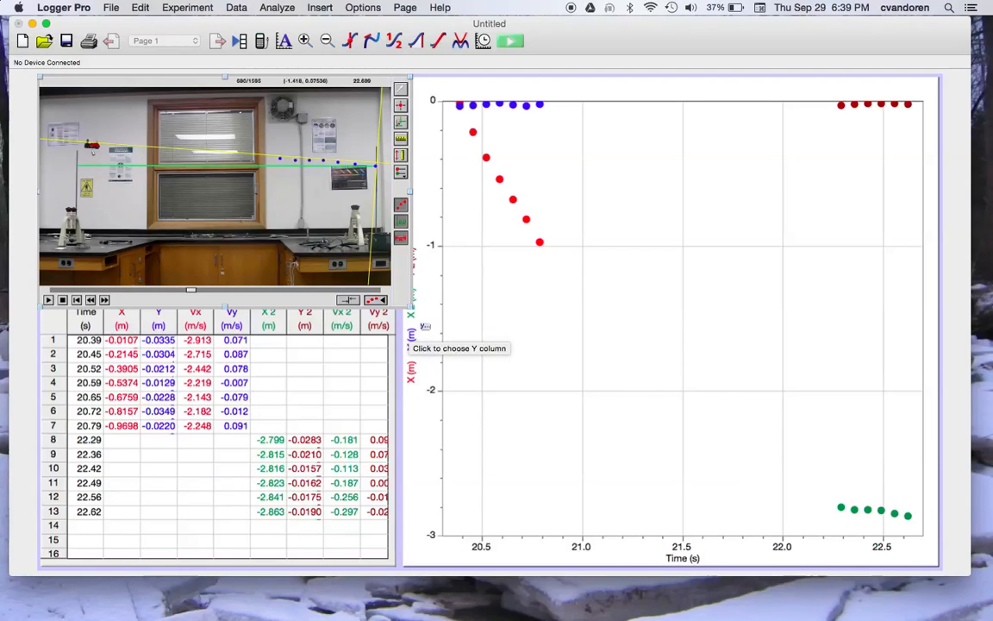
click(422, 326)
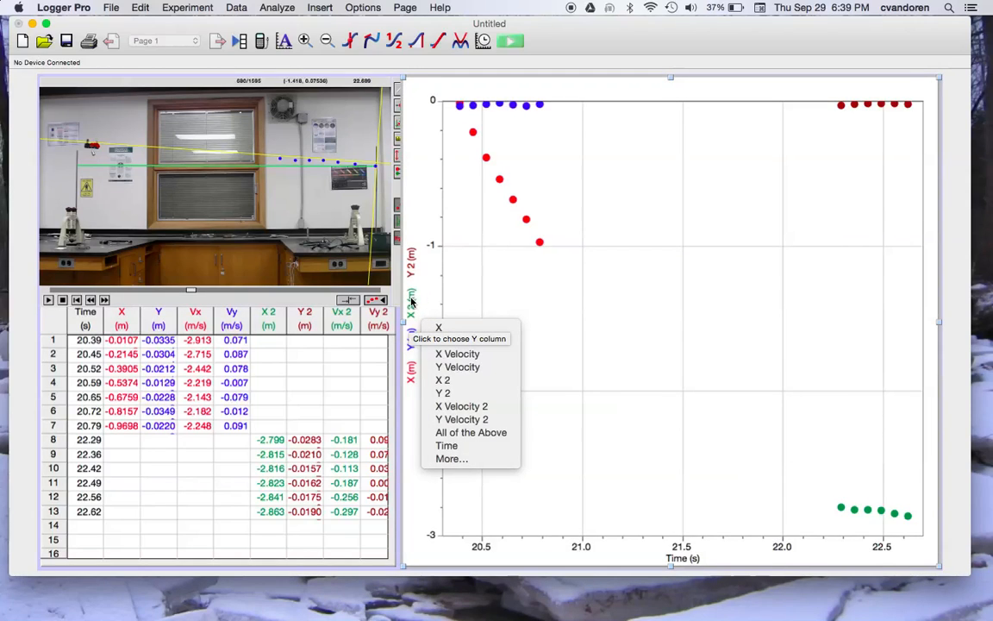
click(413, 302)
click(412, 302)
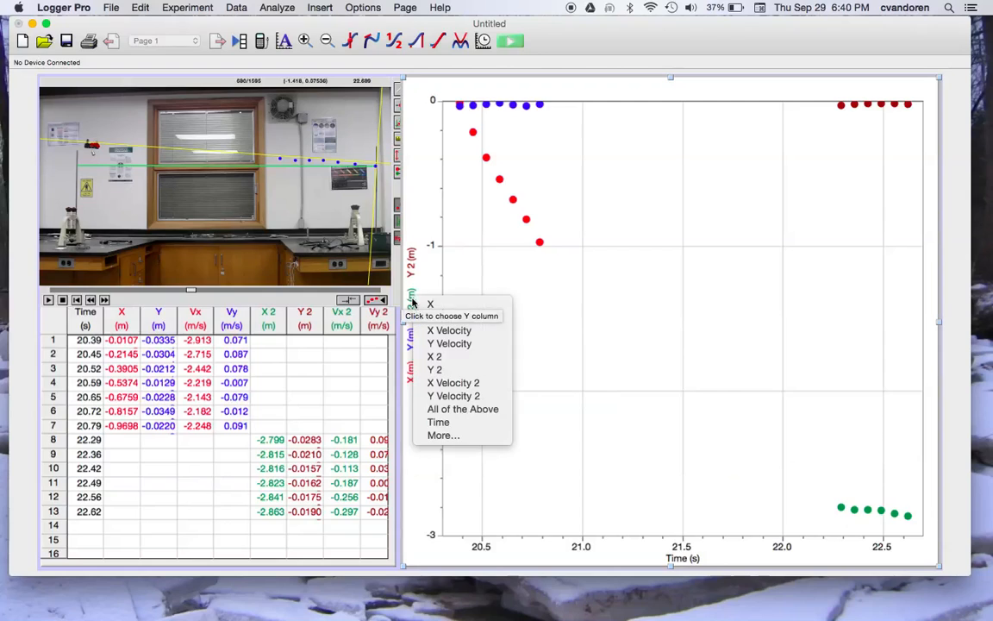
click(439, 436)
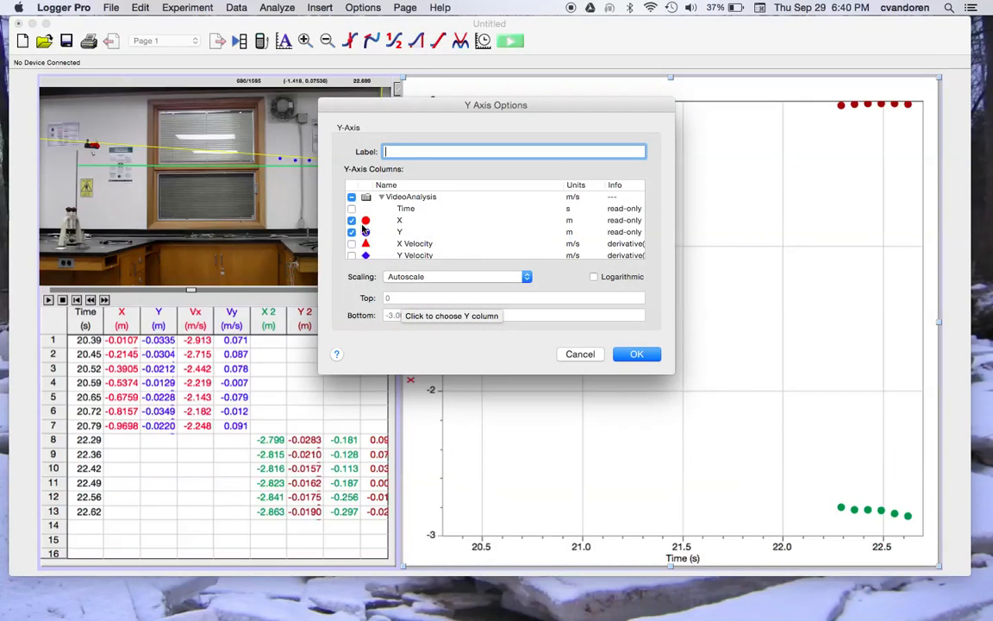
scroll(421, 226, down, 2)
scroll(421, 226, down, 2)
scroll(403, 239, up, 2)
scroll(404, 238, up, 3)
scroll(403, 239, down, 4)
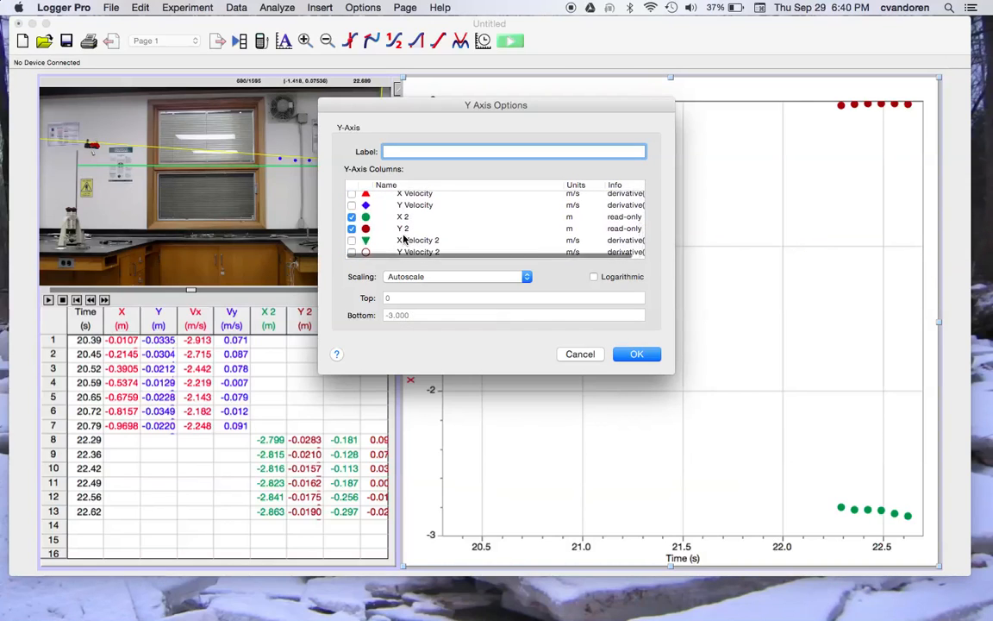
click(351, 220)
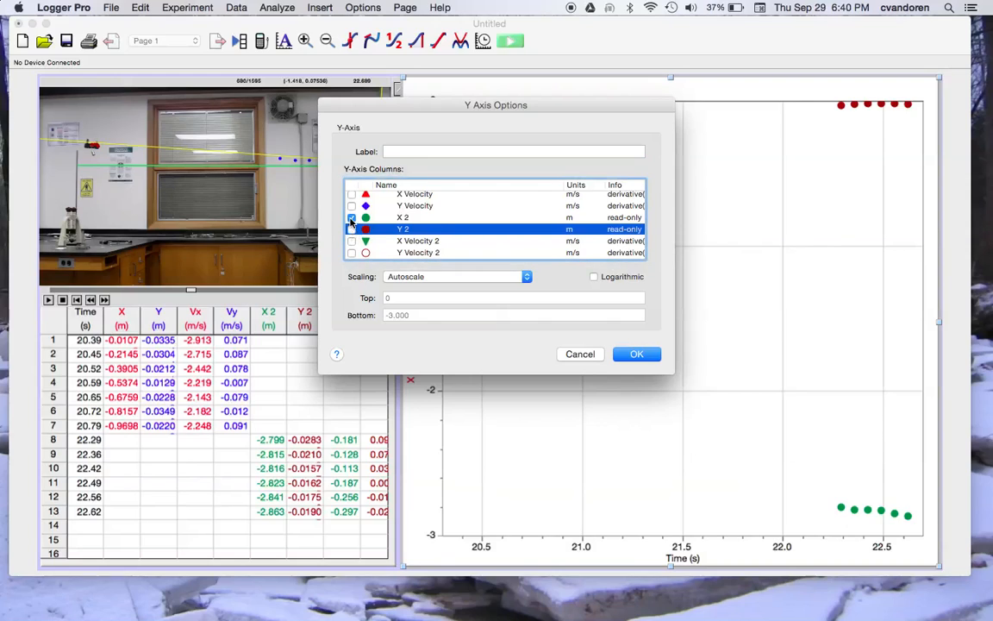
click(636, 355)
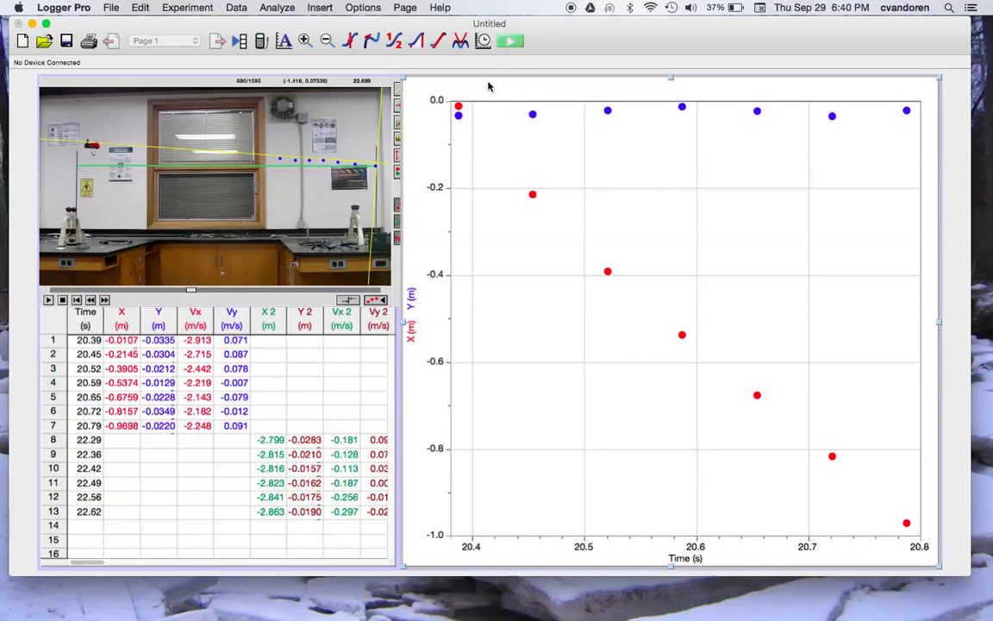
- Set up a quadratic curve fit (At^2+Bt+C) on the VideoAnalysis X column, and cancel it
click(462, 42)
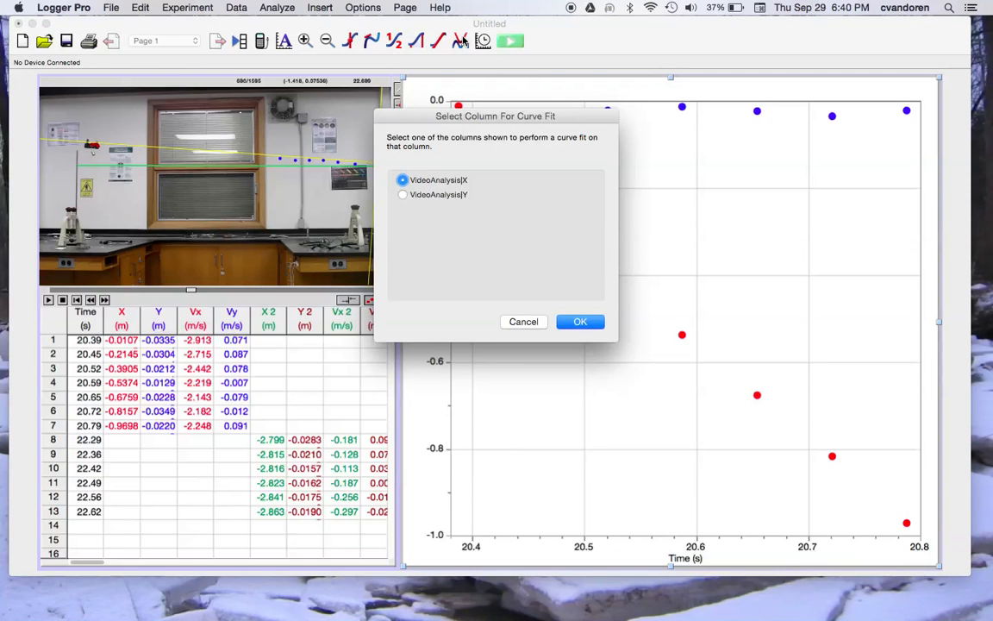
click(579, 324)
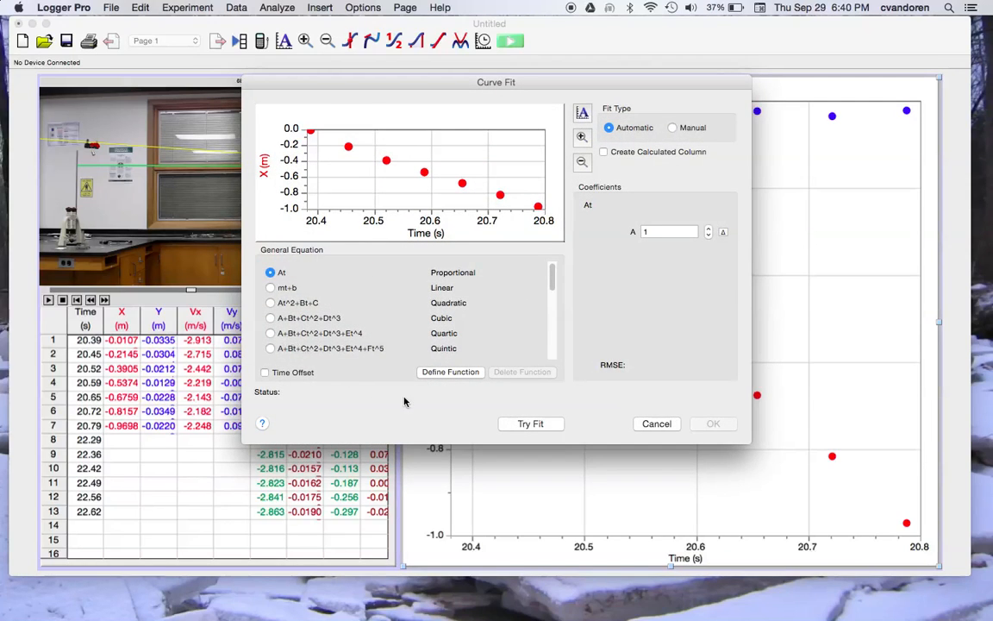
click(271, 302)
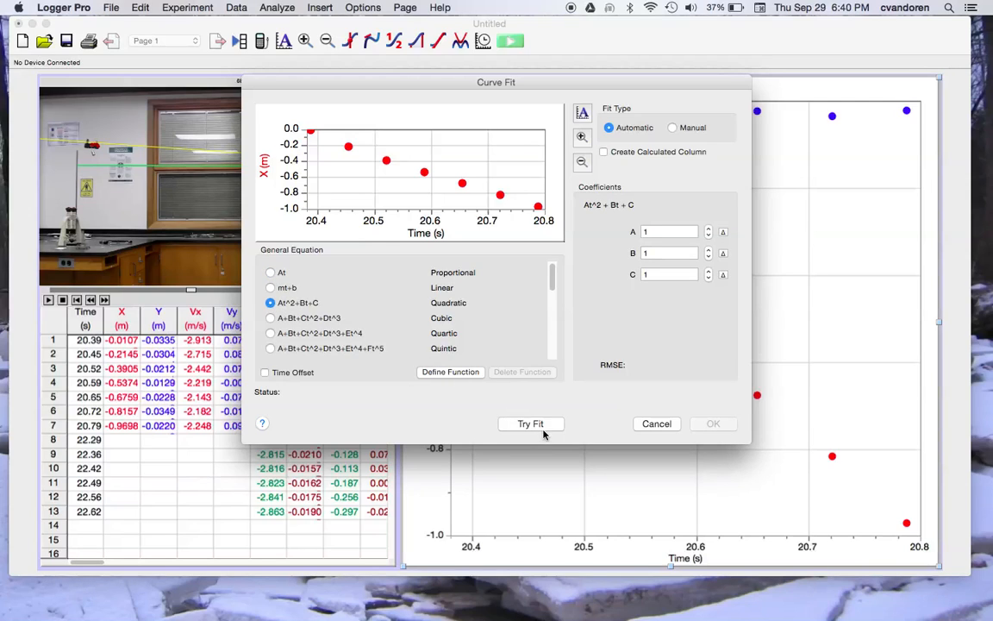
click(653, 423)
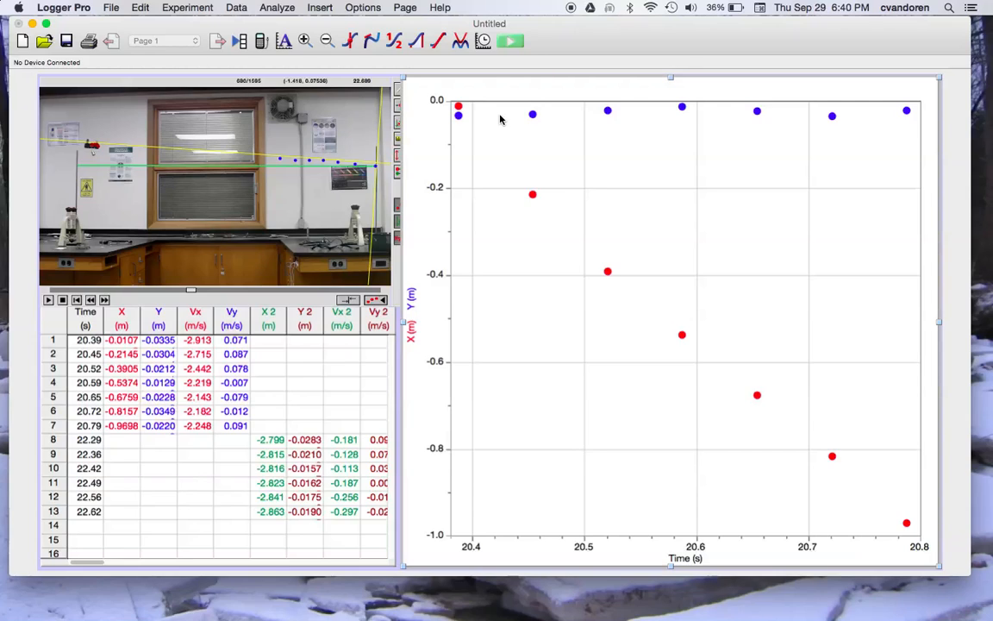
key(super+Tab)
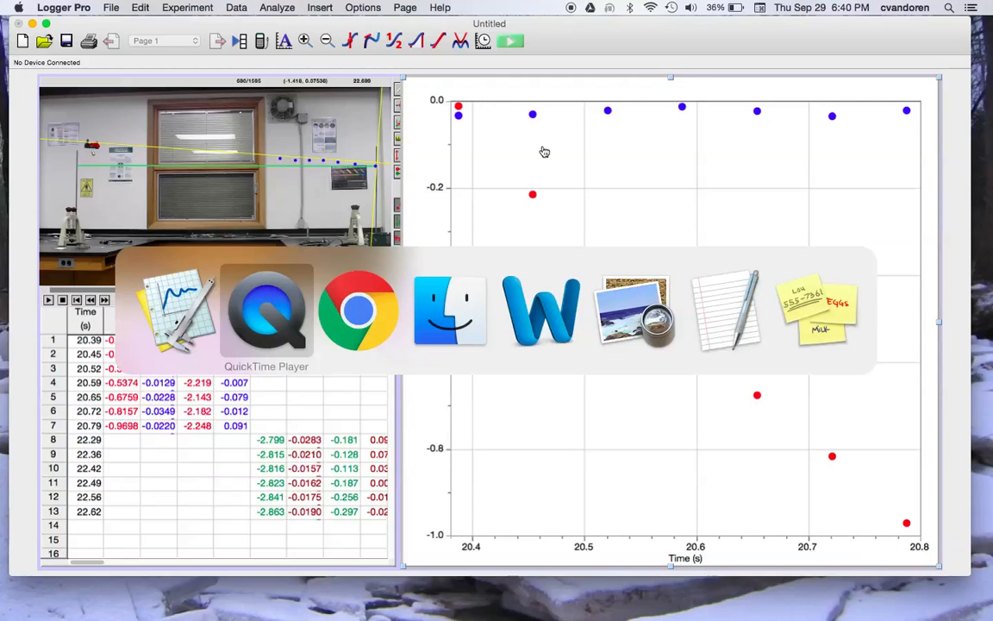